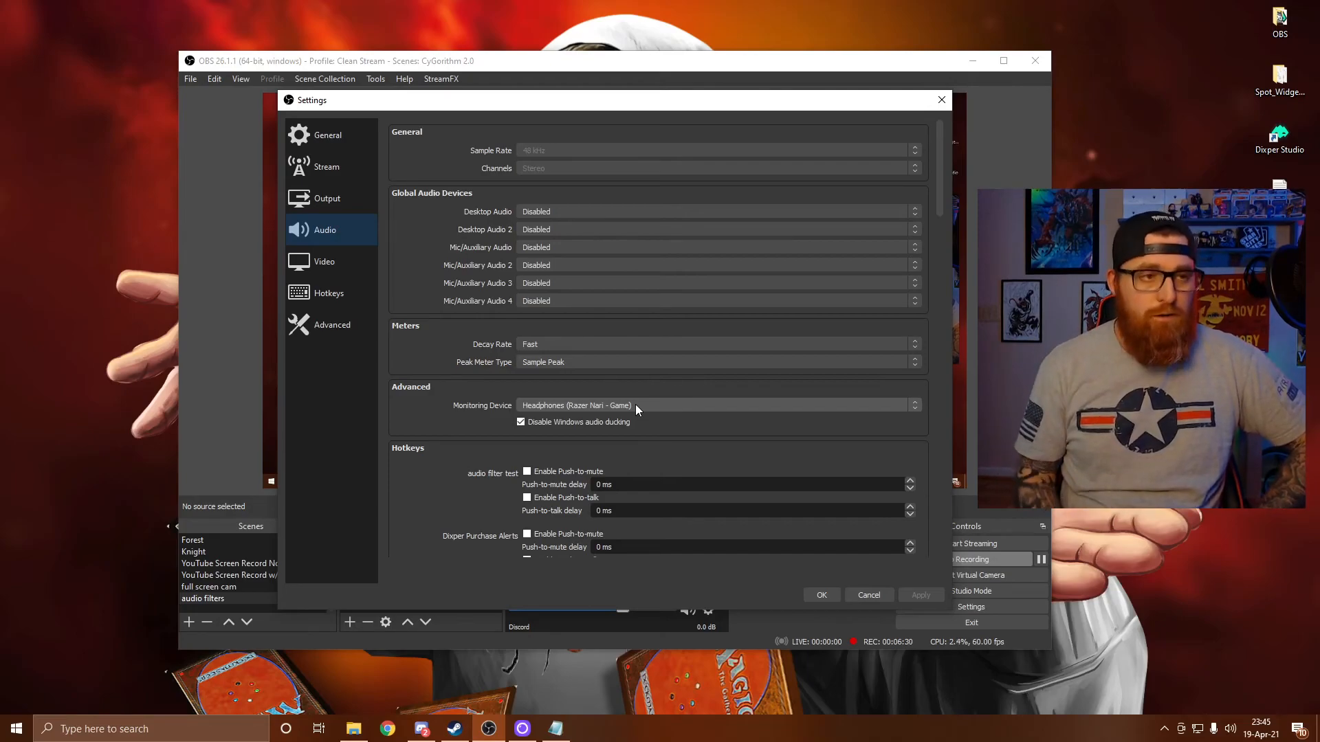
Accept the audio settings and open the advanced audio properties for the audio filter test source
click(832, 595)
click(380, 575)
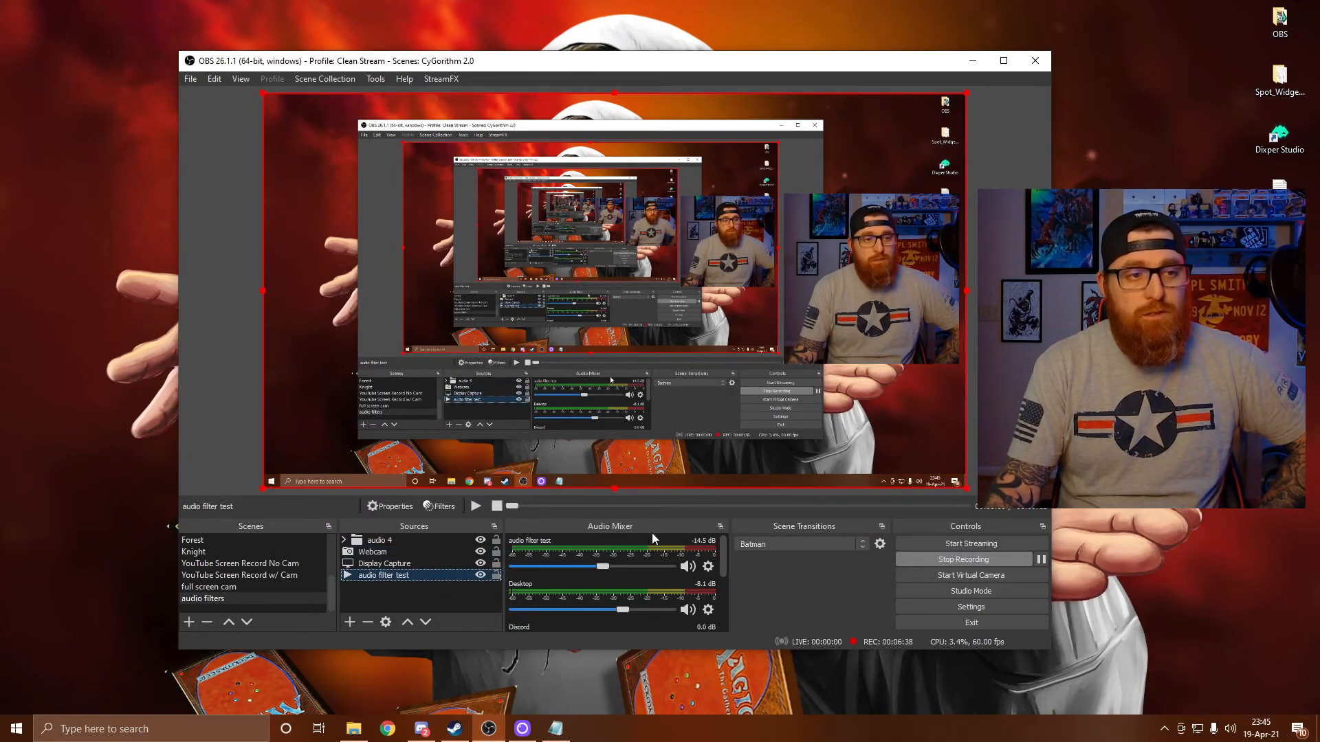
click(708, 565)
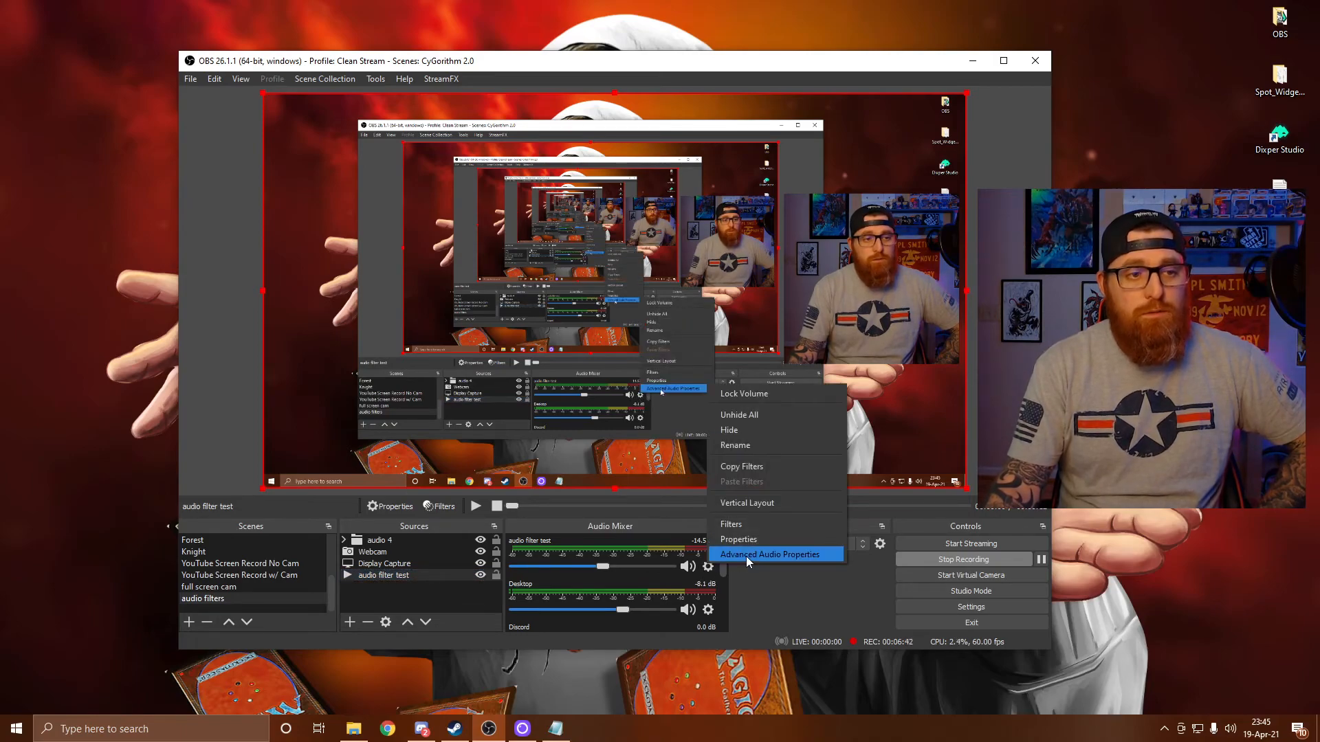
click(747, 557)
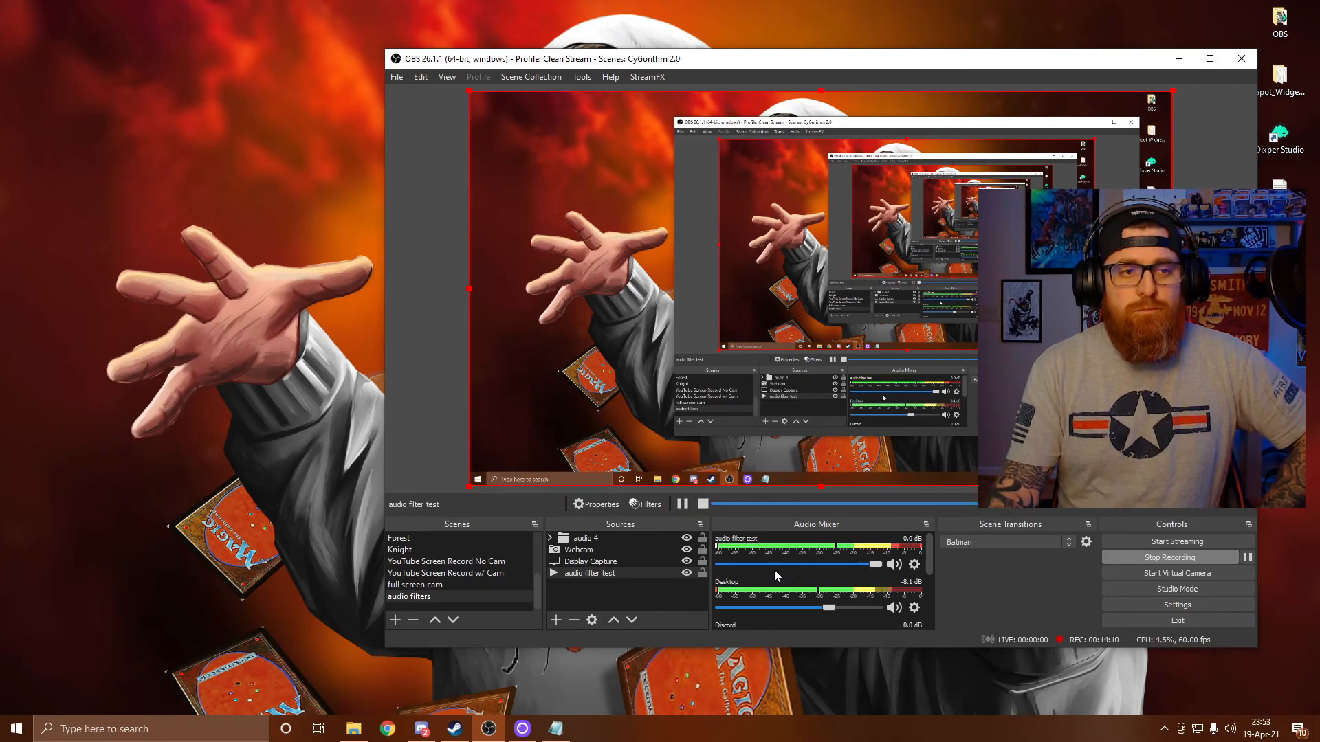
Pause the audio filter test clip, rewind it to the start and open the source's filters
click(682, 506)
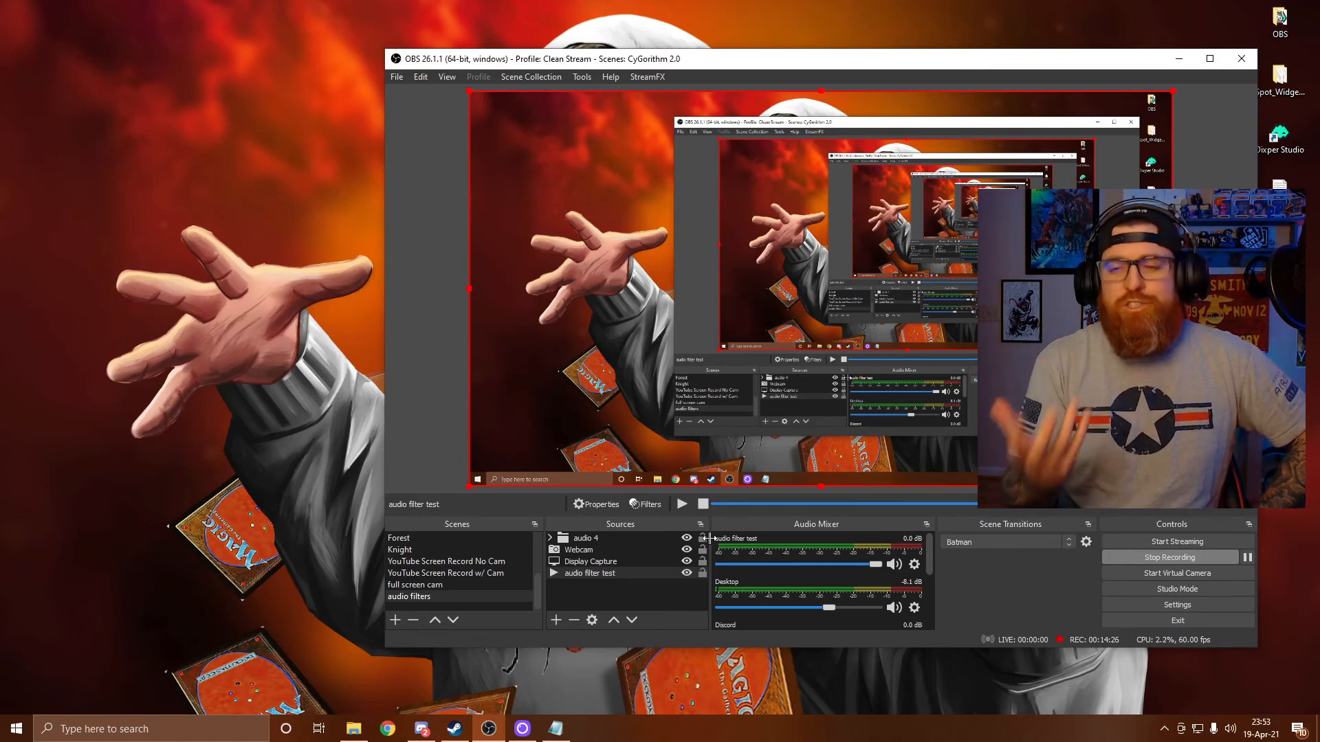
drag(1071, 507, 717, 507)
right_click(587, 574)
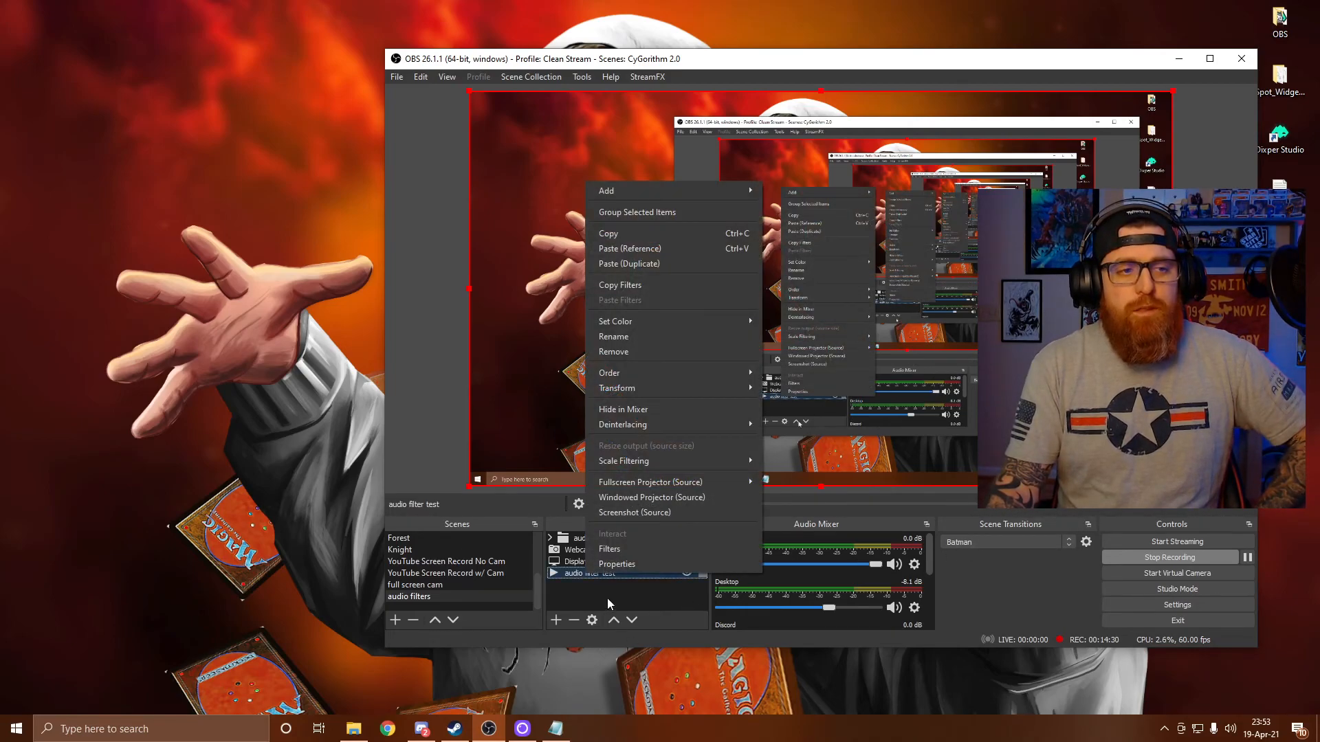
click(603, 549)
drag(667, 101, 162, 103)
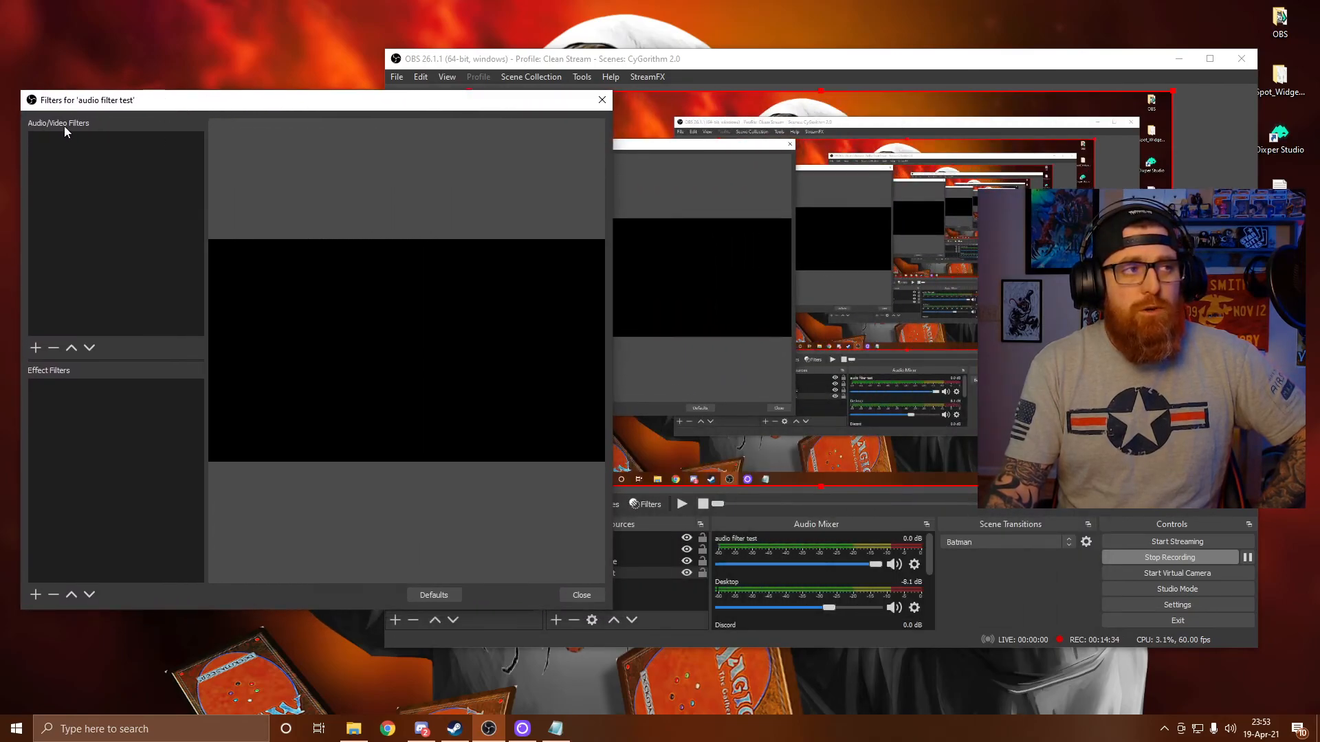
Add a Compressor filter to the audio filter test source and lower its ratio to 4.00:1
click(36, 347)
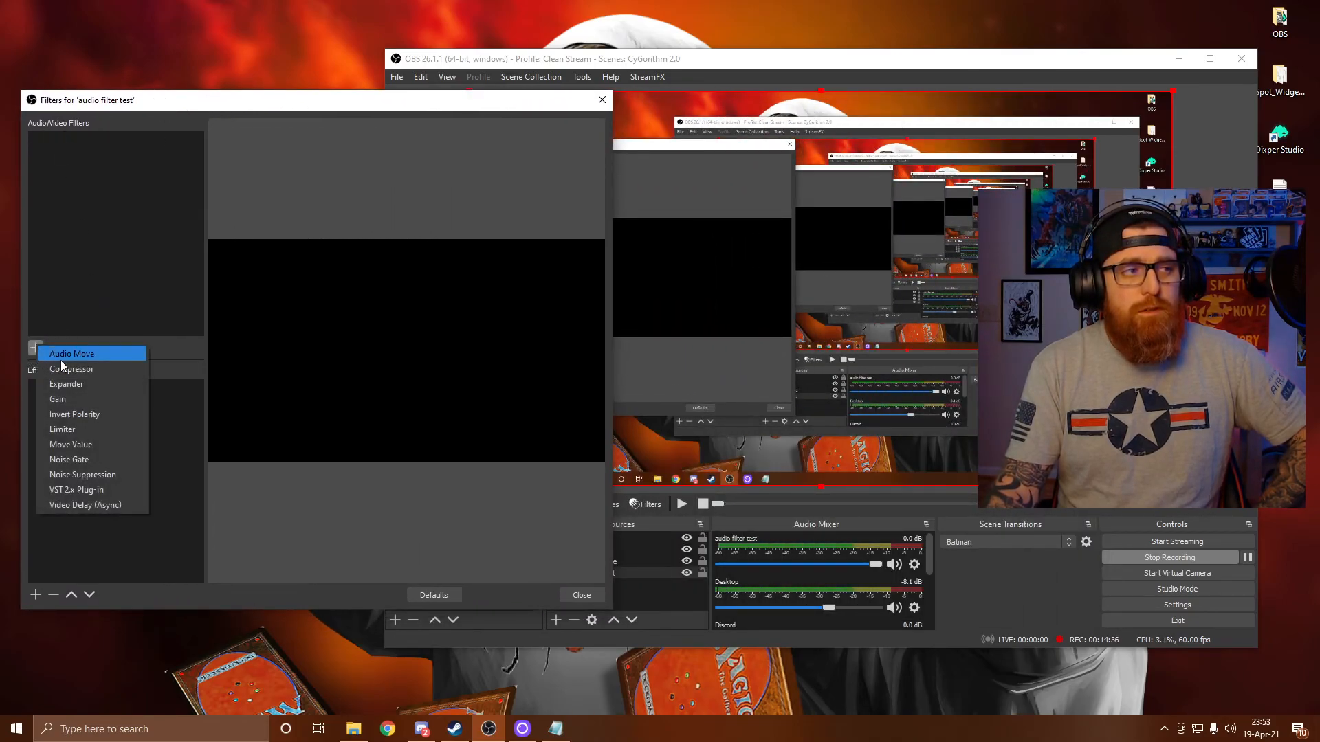
click(75, 372)
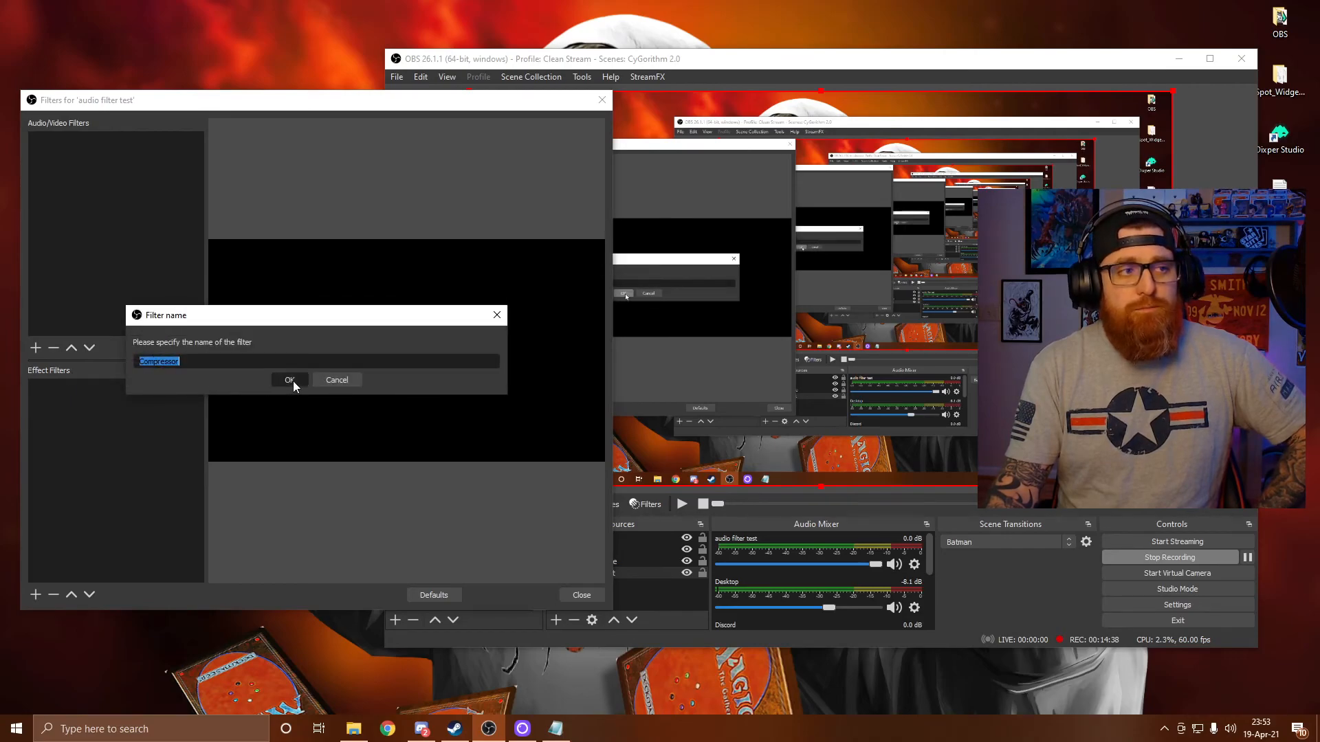
click(291, 380)
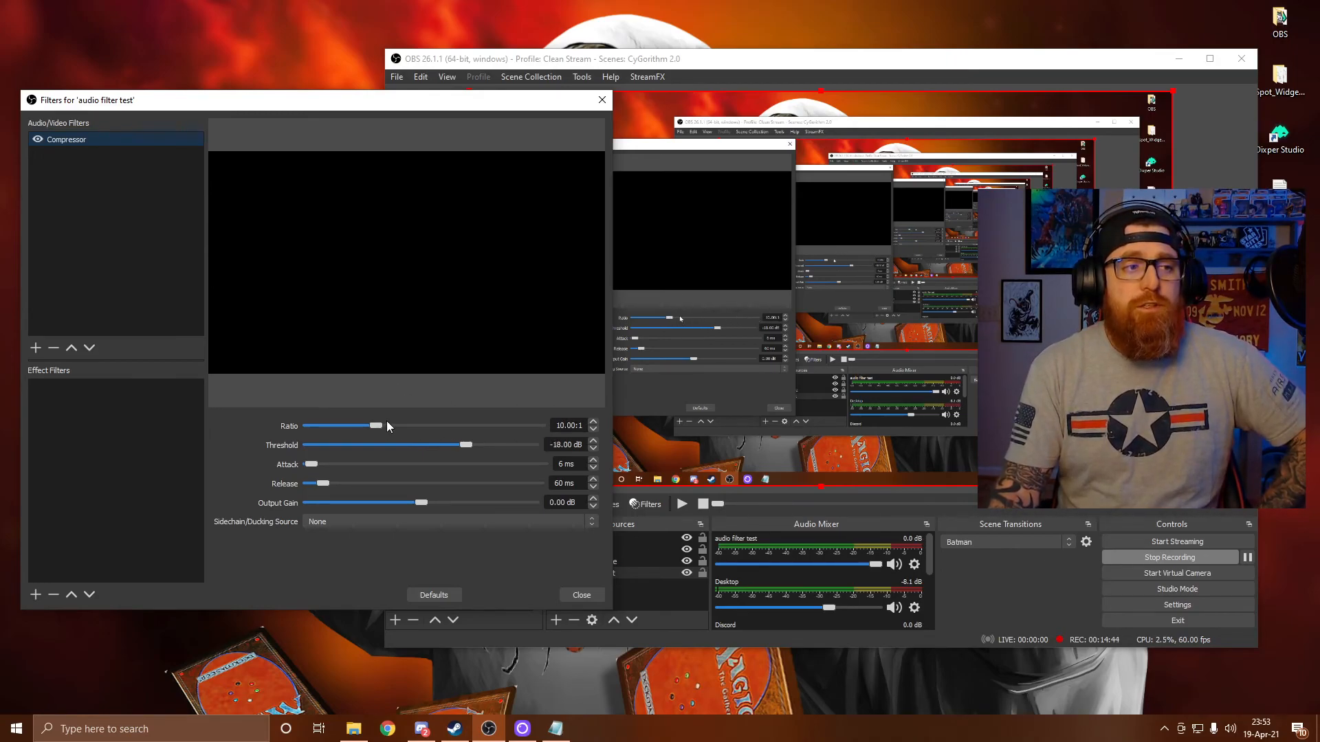
drag(381, 427, 350, 427)
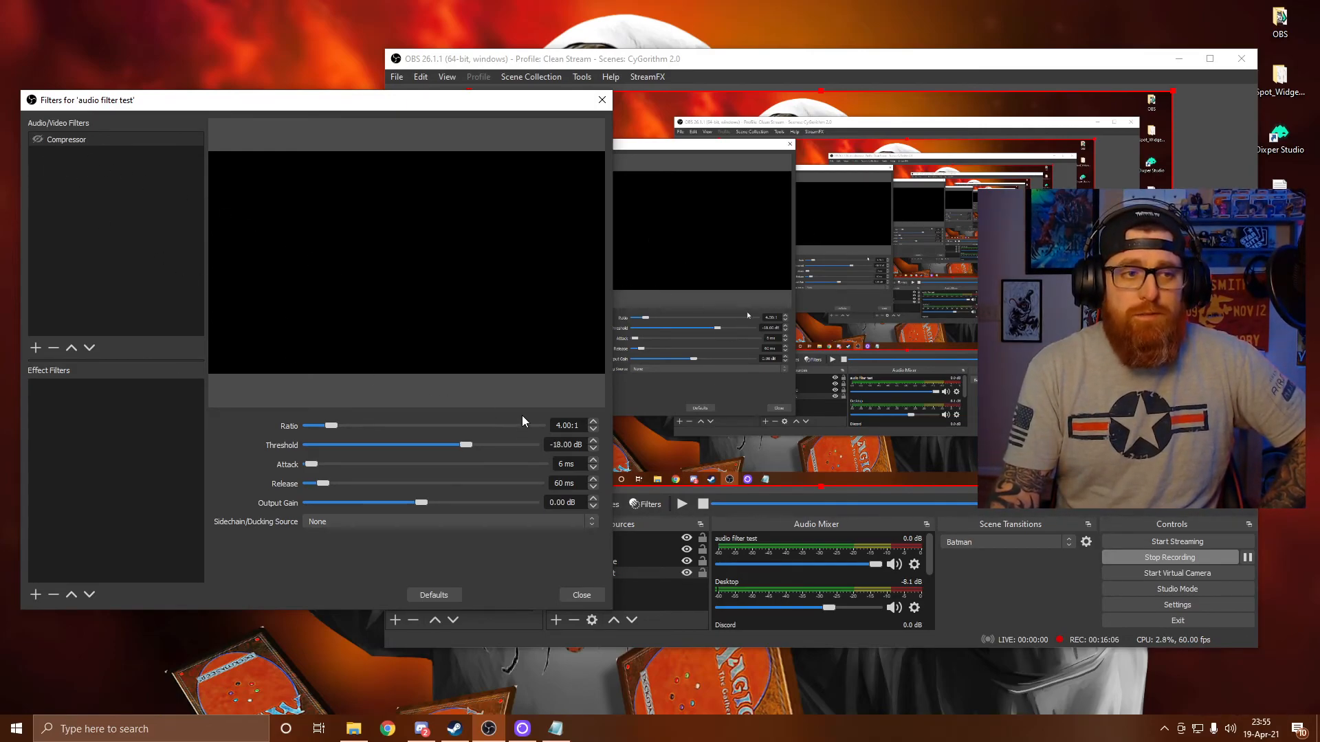
Play the test clip with the Compressor off, enable the filter, and play it again to compare
click(680, 504)
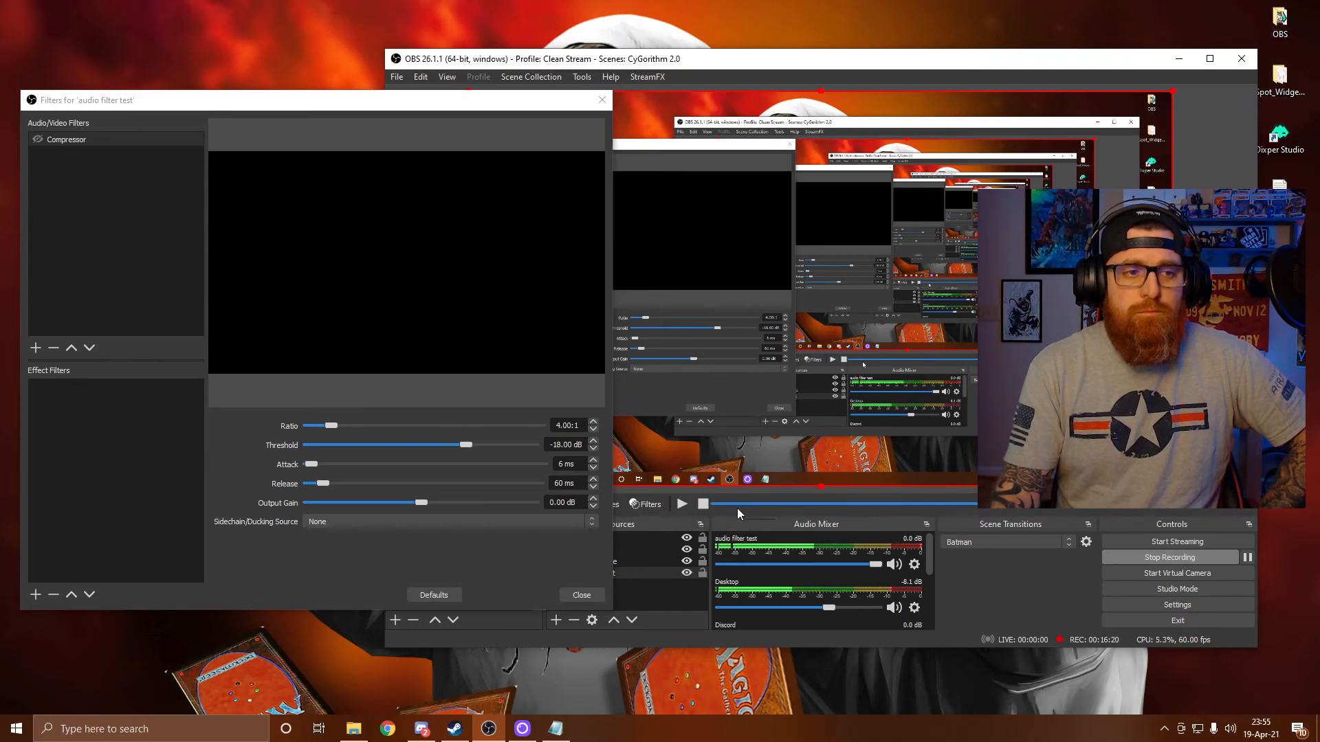
click(37, 140)
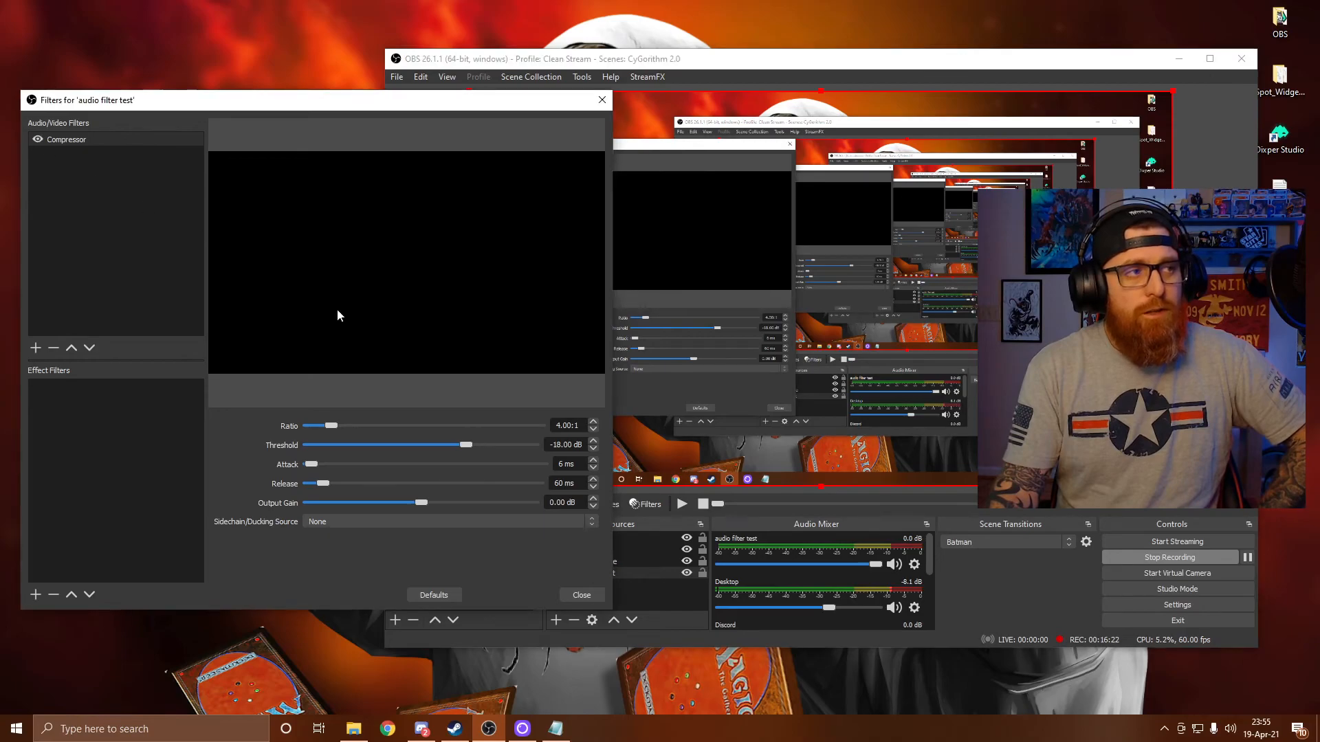
click(683, 504)
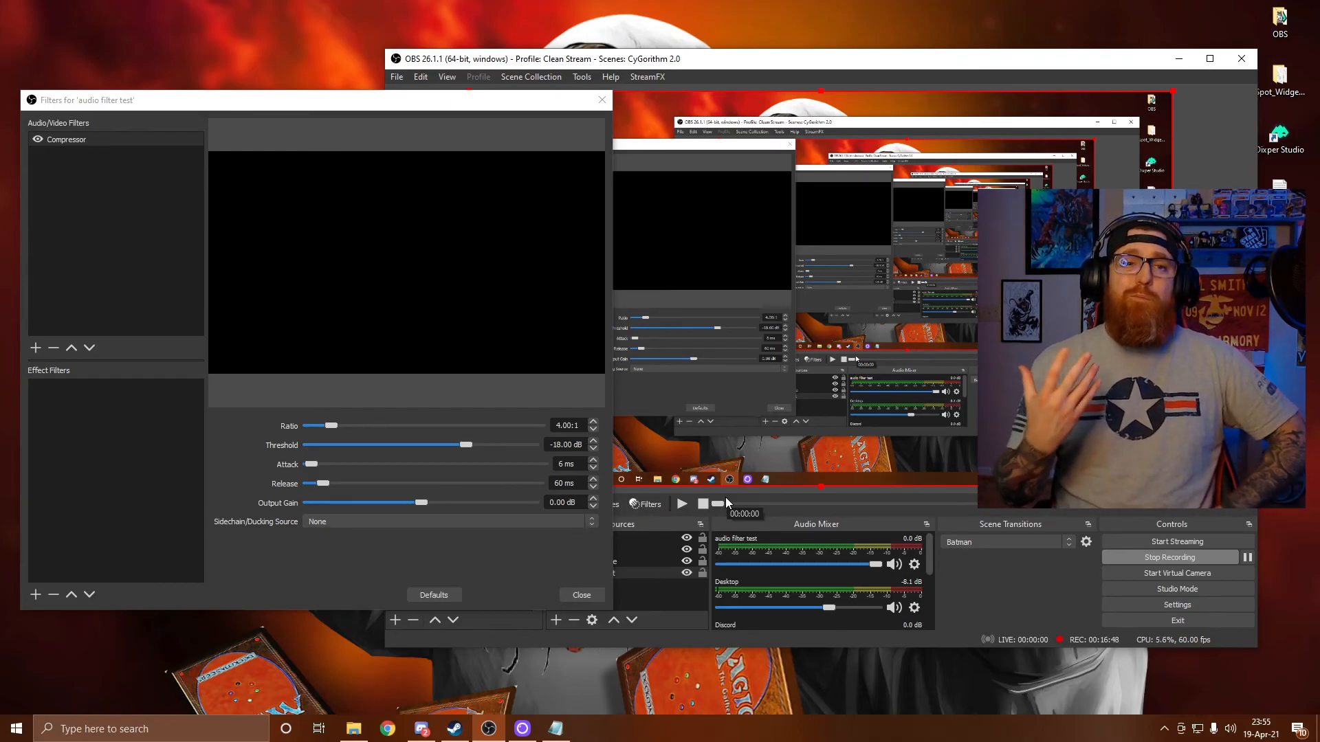
Add a Noise Gate filter to the audio filter test source, keeping the default name
click(36, 347)
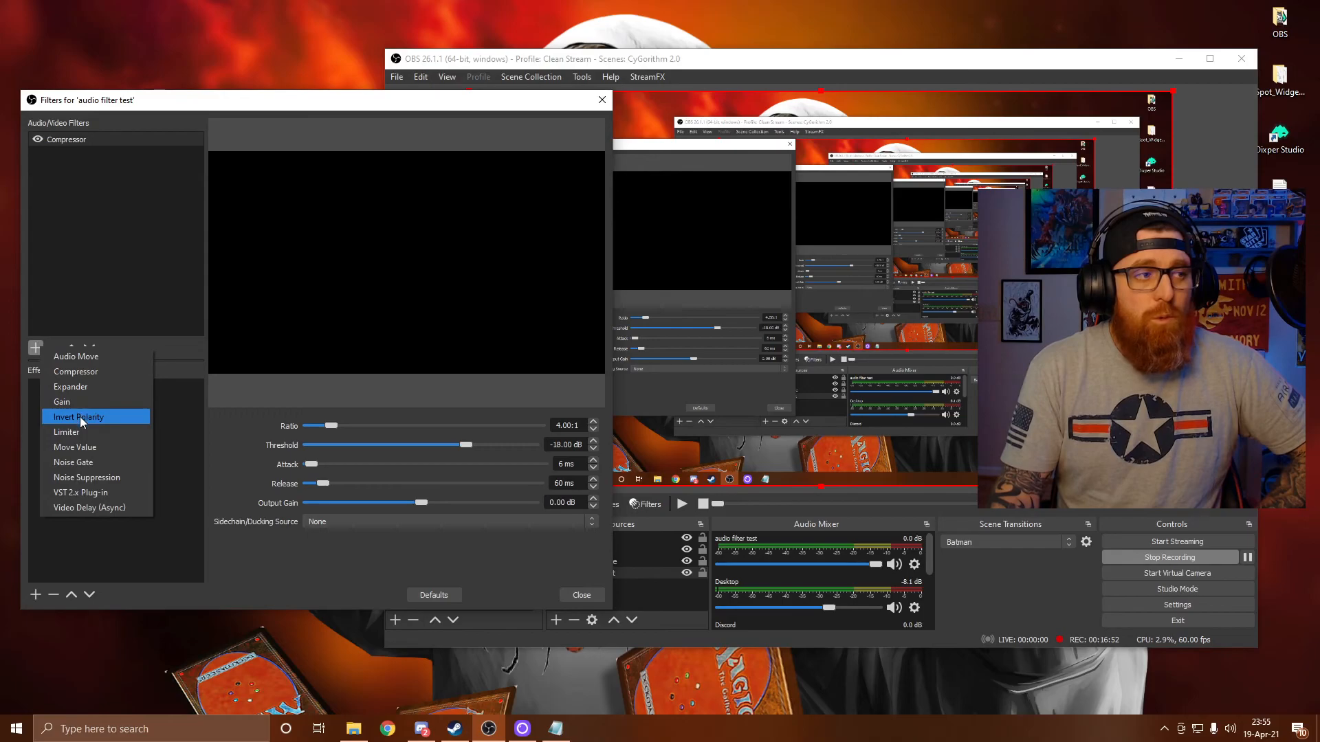
click(63, 289)
click(37, 349)
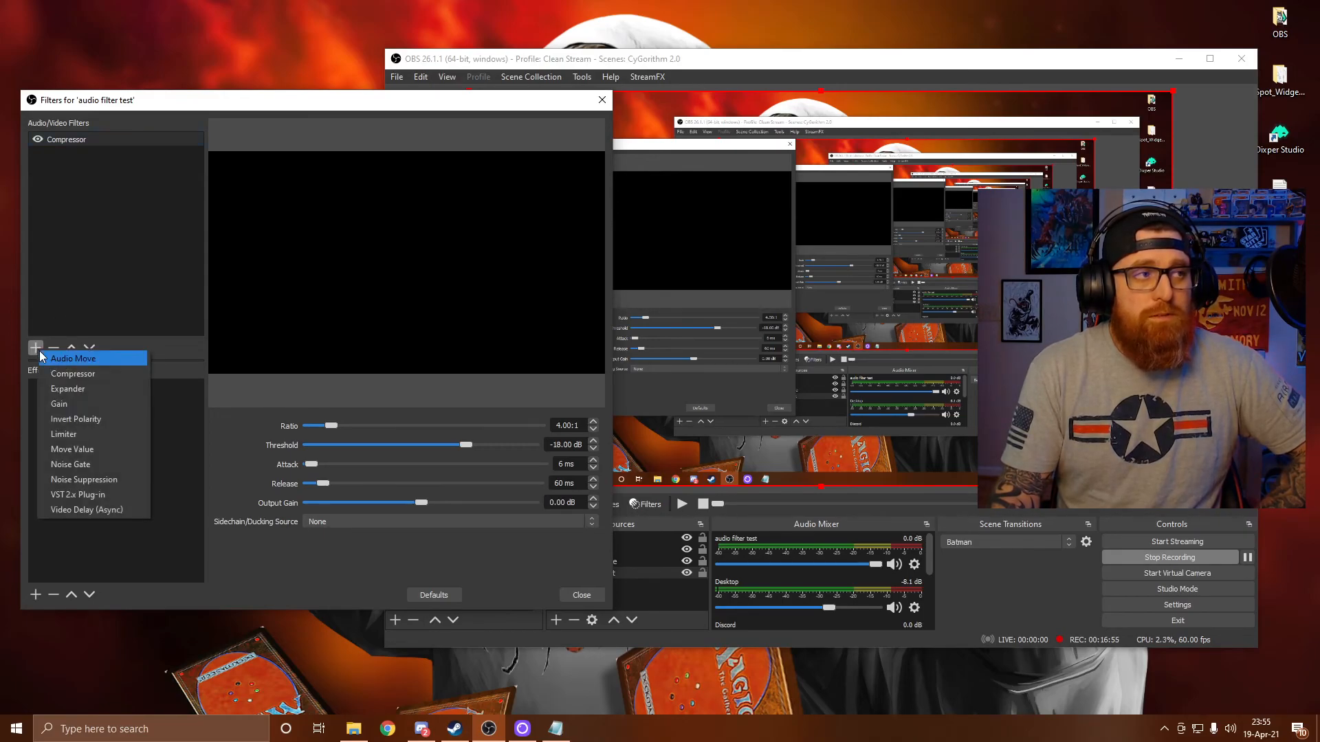
click(77, 465)
click(288, 381)
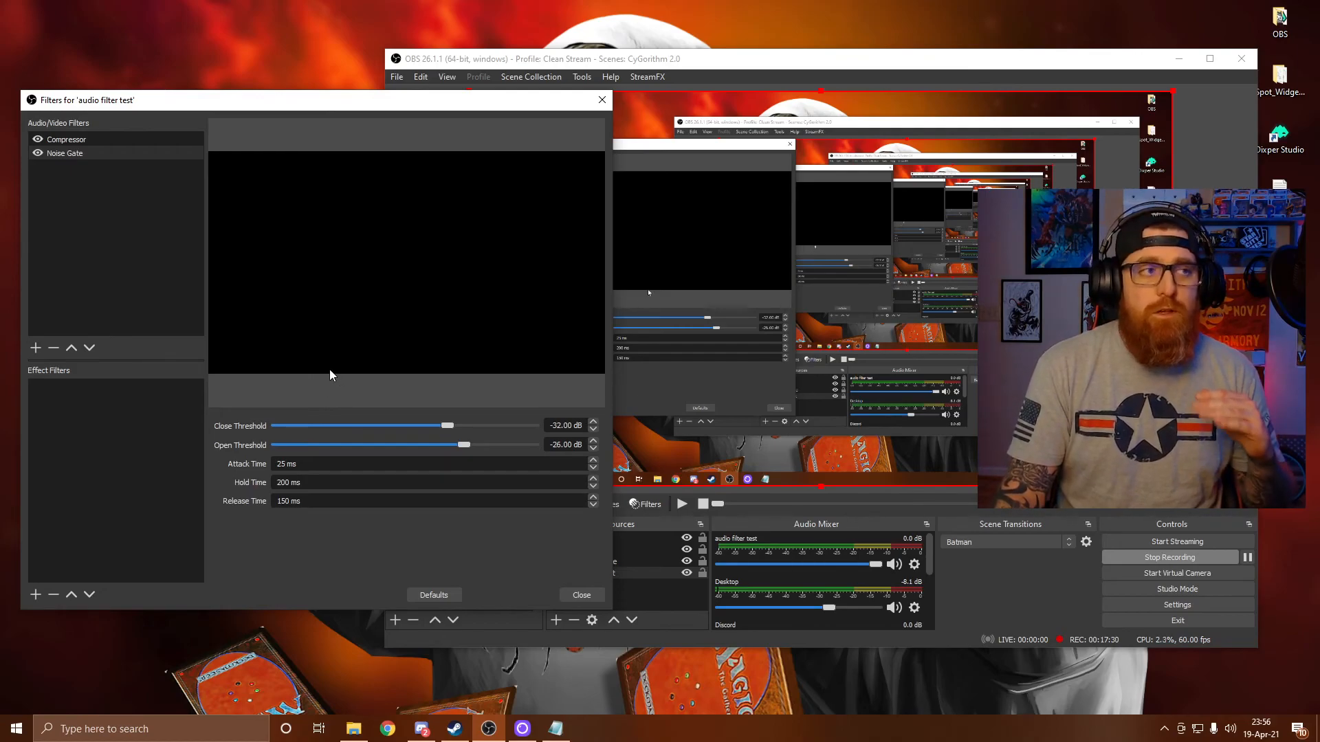
Compare the test clip's playback with the Noise Gate disabled and enabled, leaving the filter on and playback paused
click(38, 153)
click(682, 505)
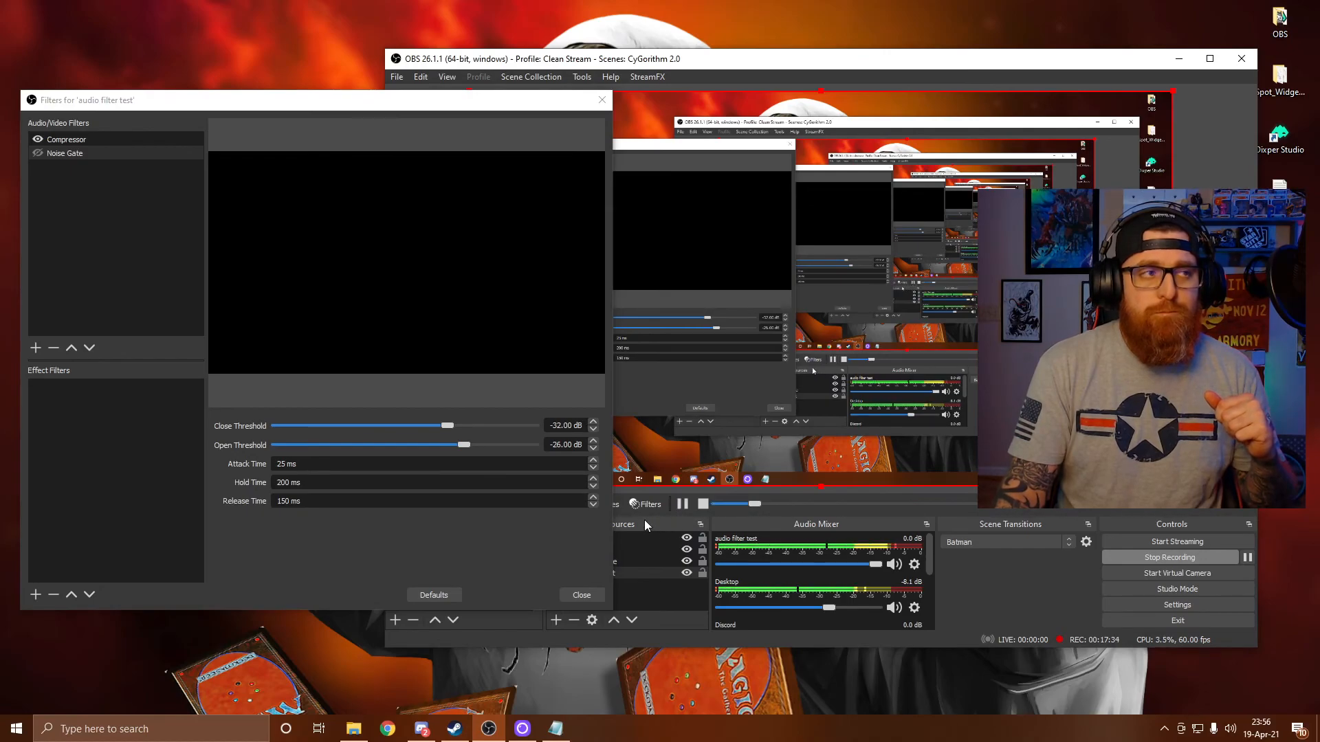
click(683, 507)
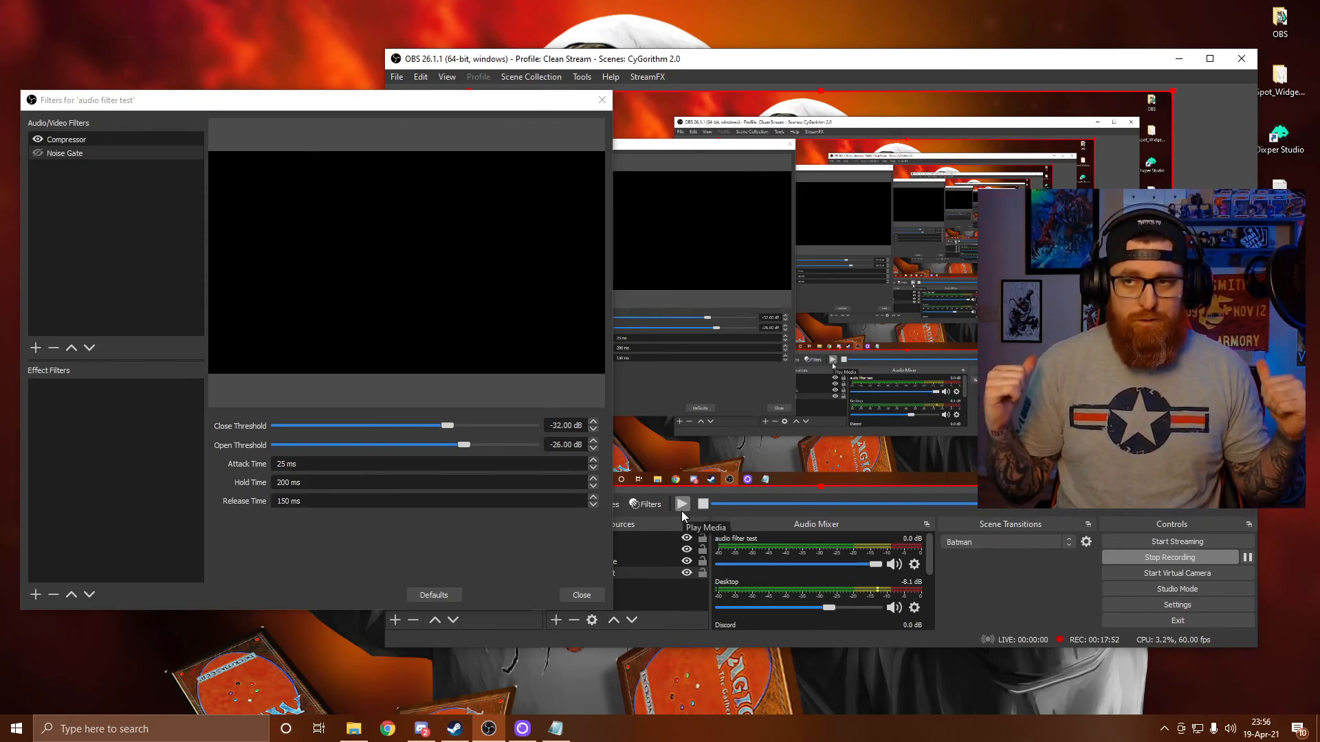
click(39, 153)
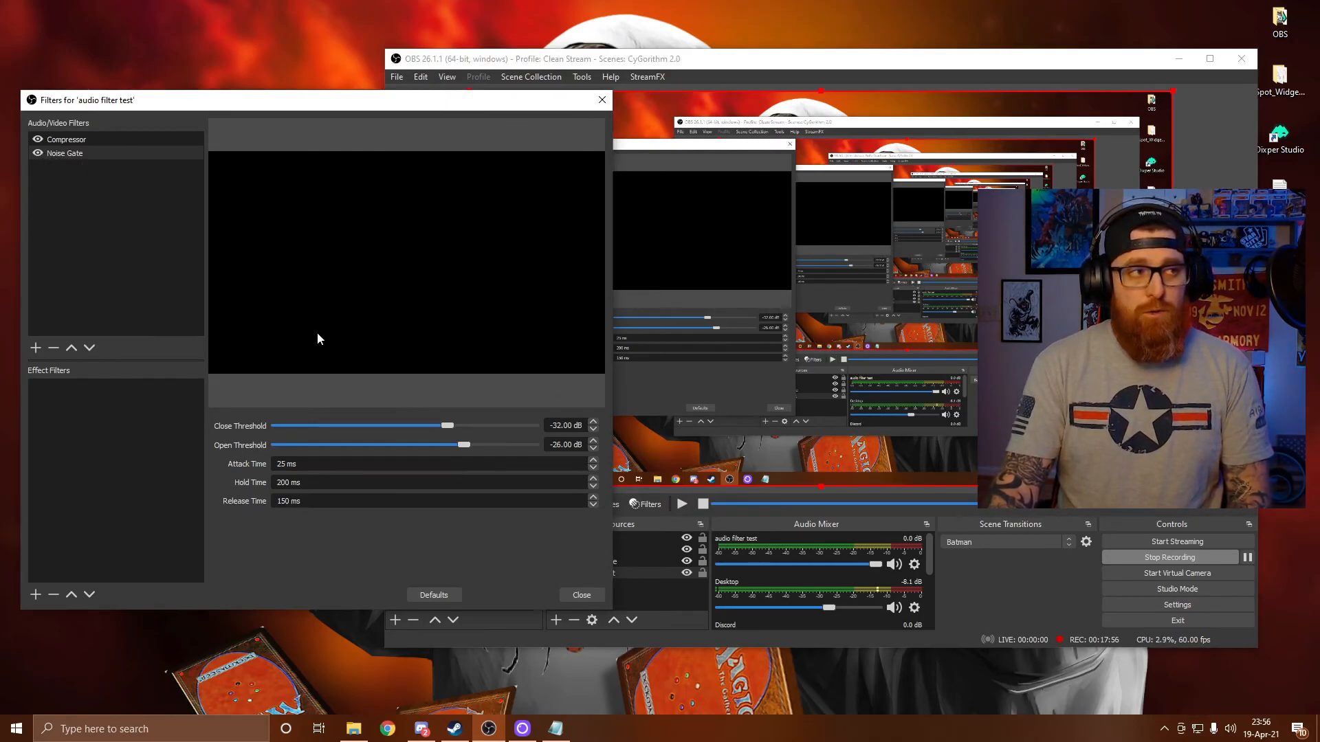
click(682, 504)
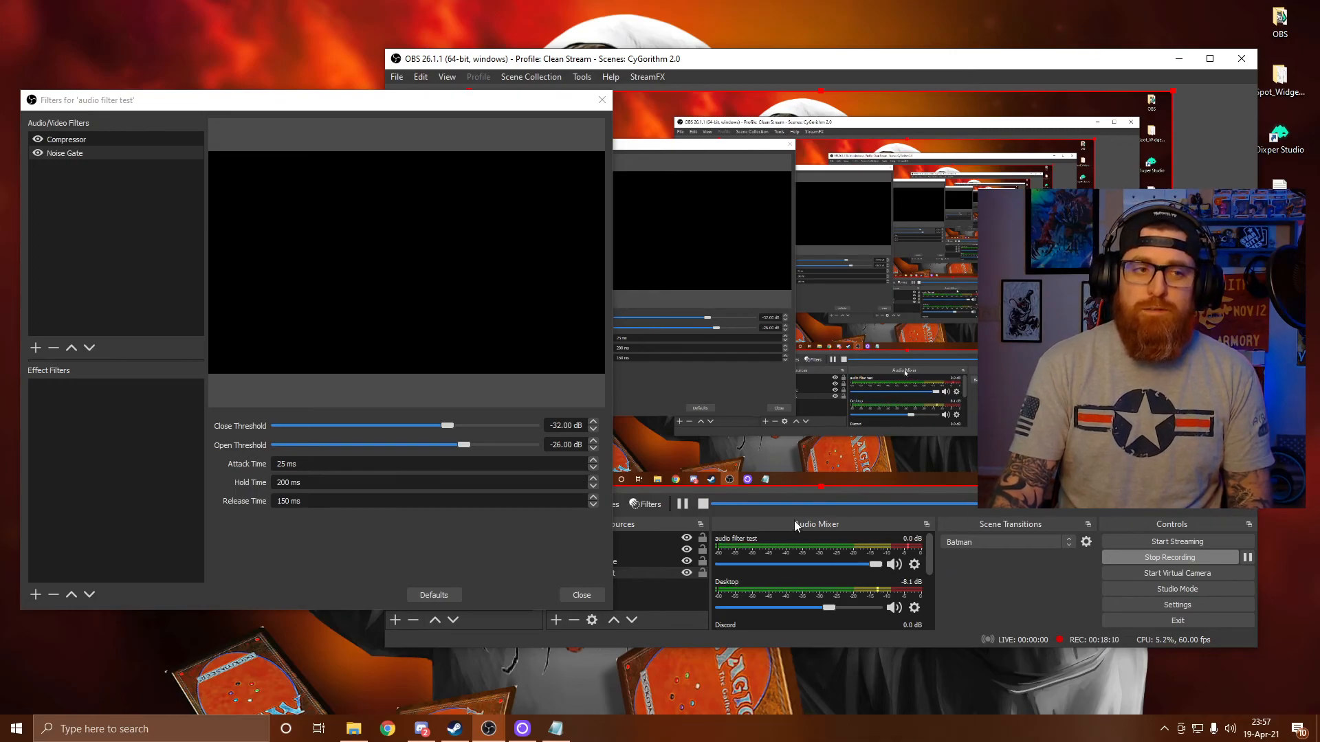
click(683, 504)
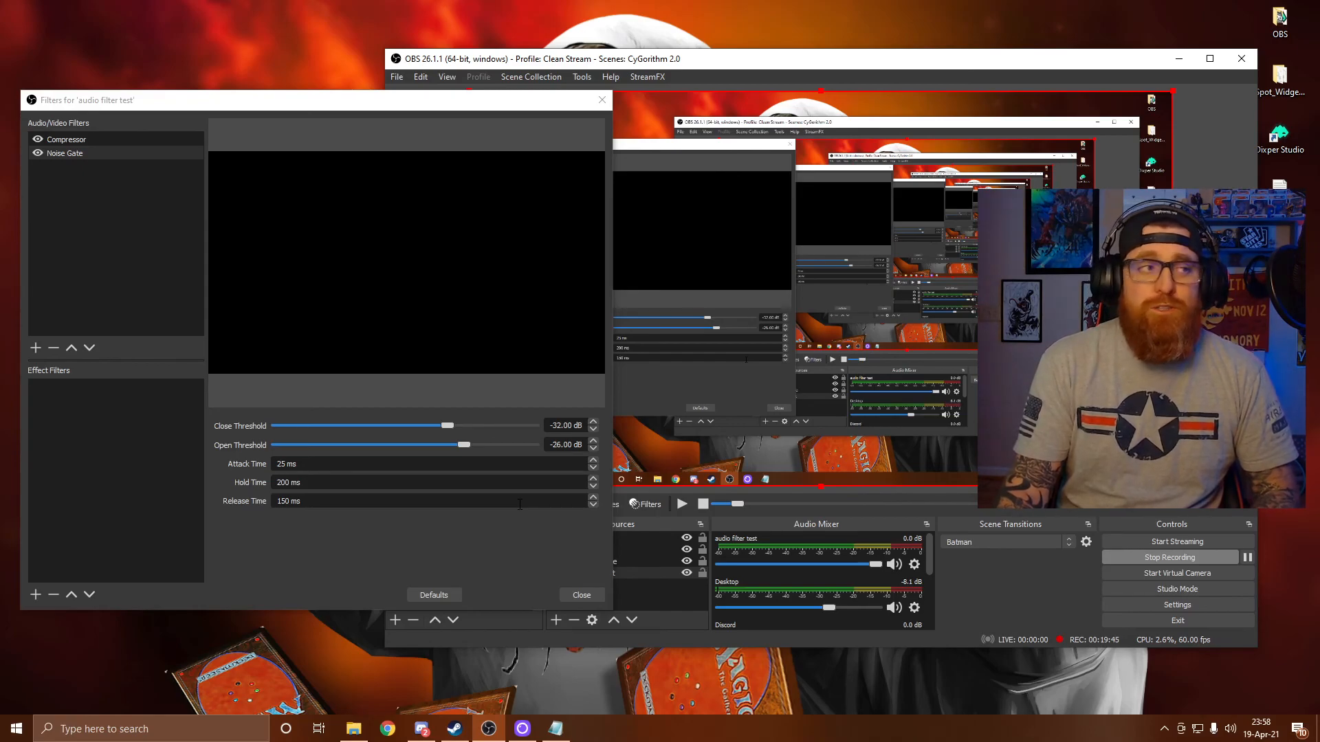
Add a VST 2.x Plug-in filter named EQ and load the reaeq-standalone plug-in in it
click(36, 348)
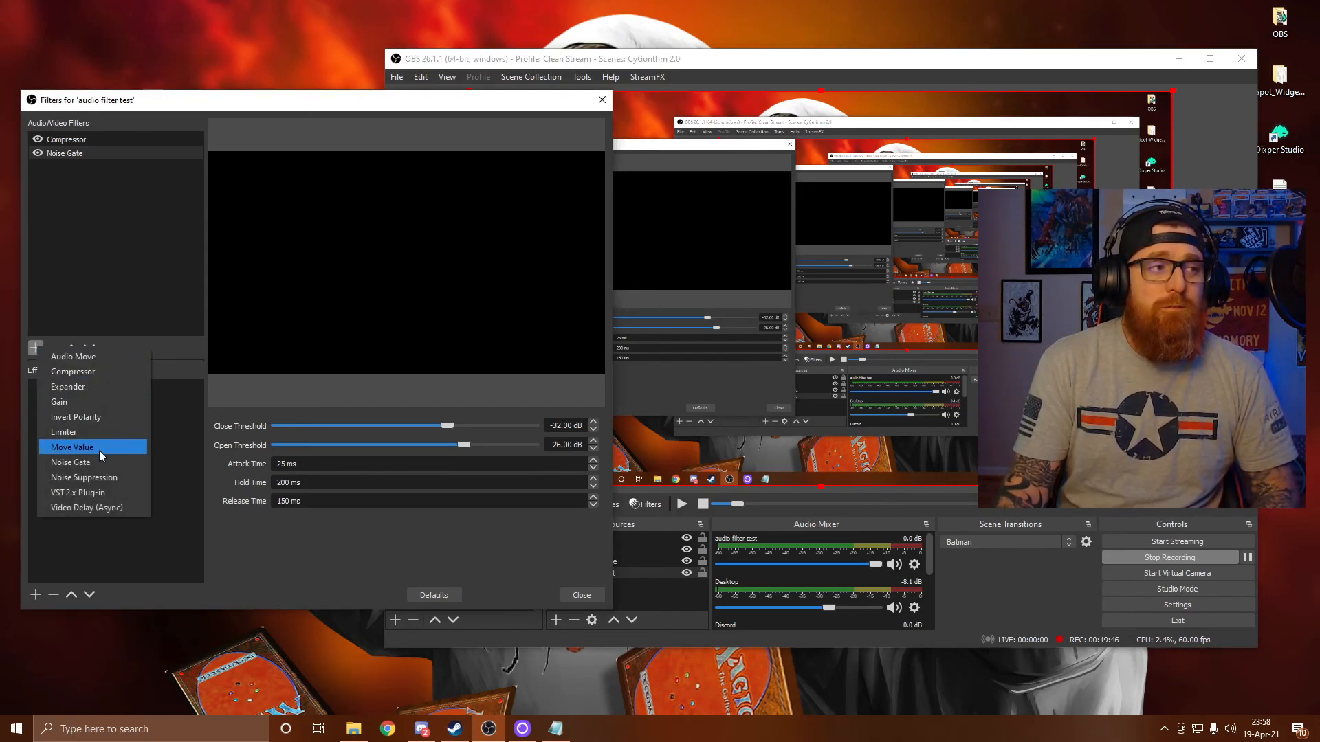
click(97, 493)
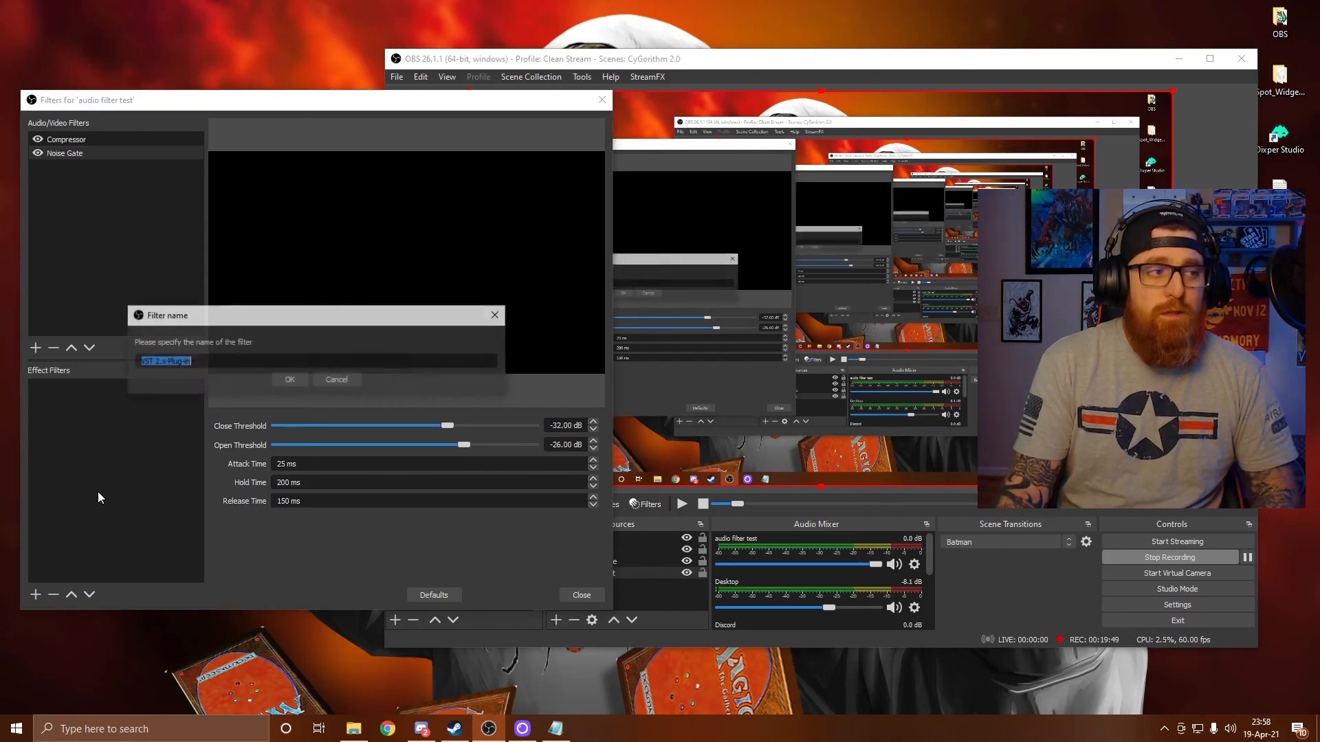
text(EQ)
click(289, 382)
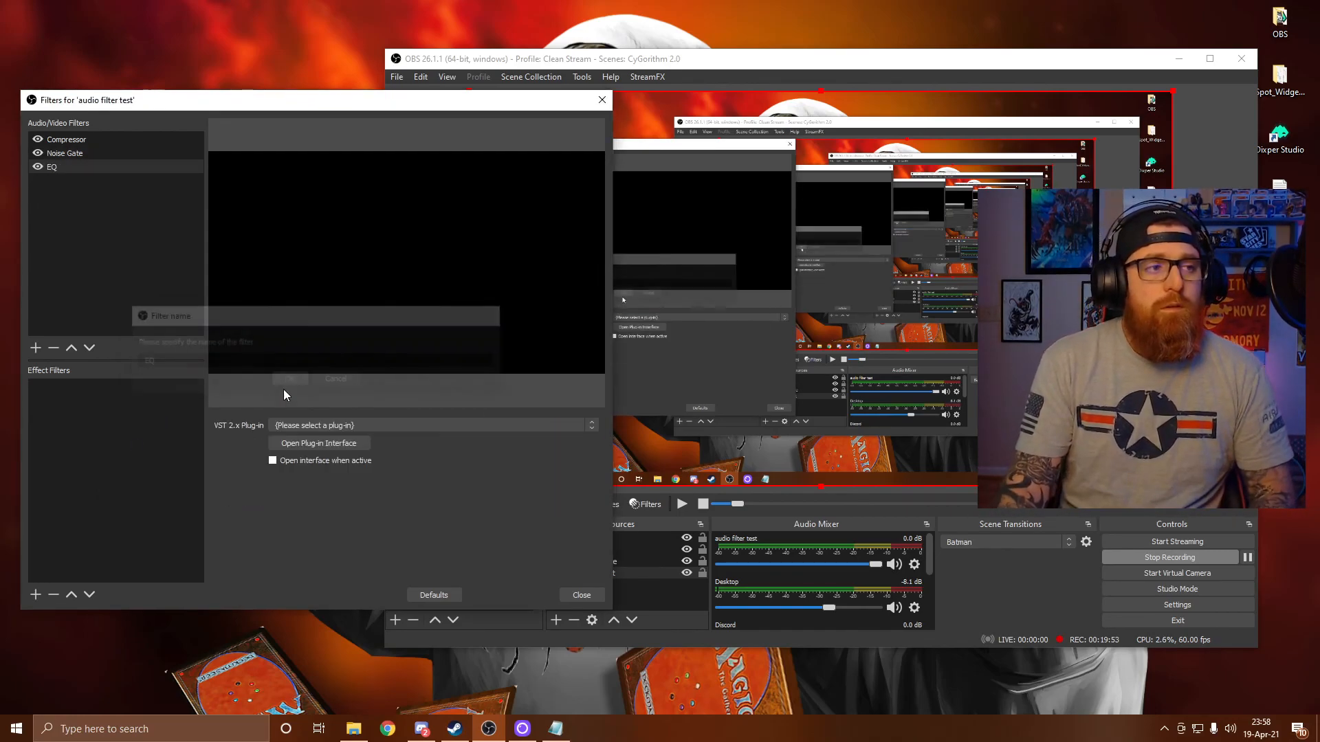
click(319, 425)
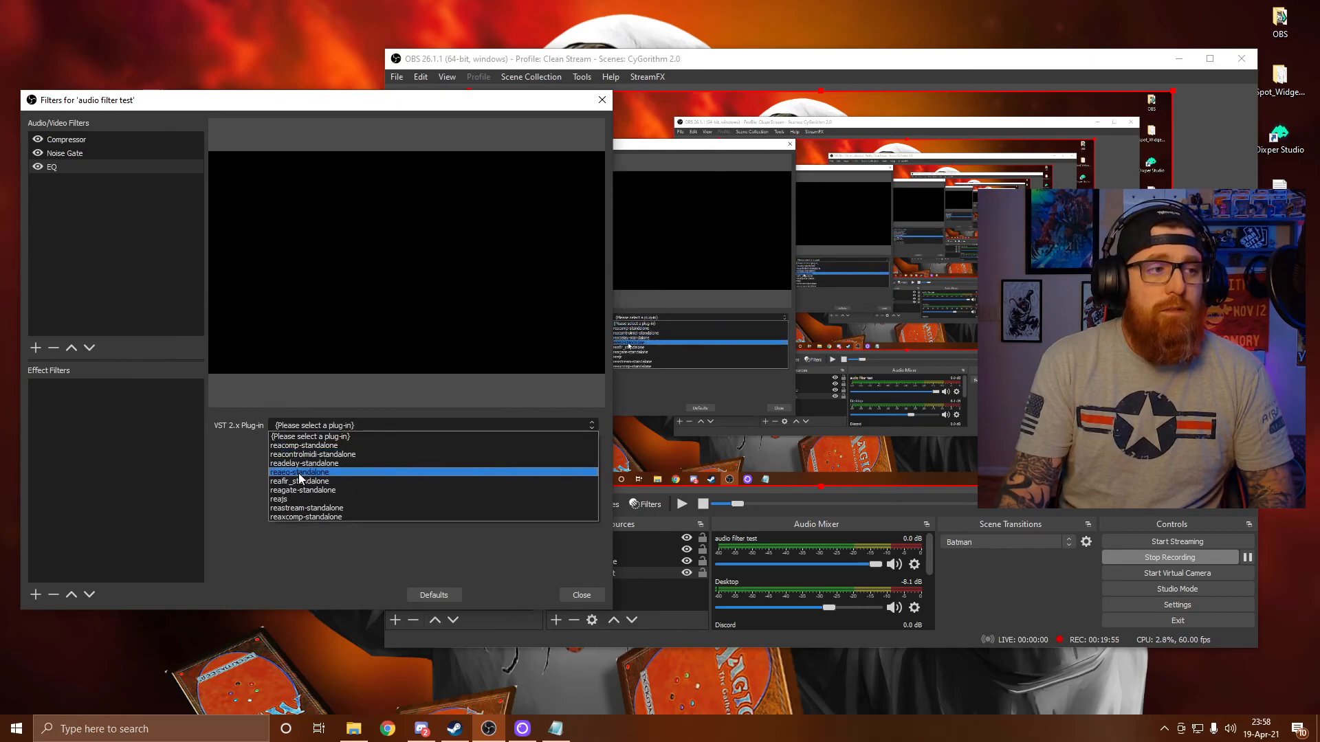
click(300, 474)
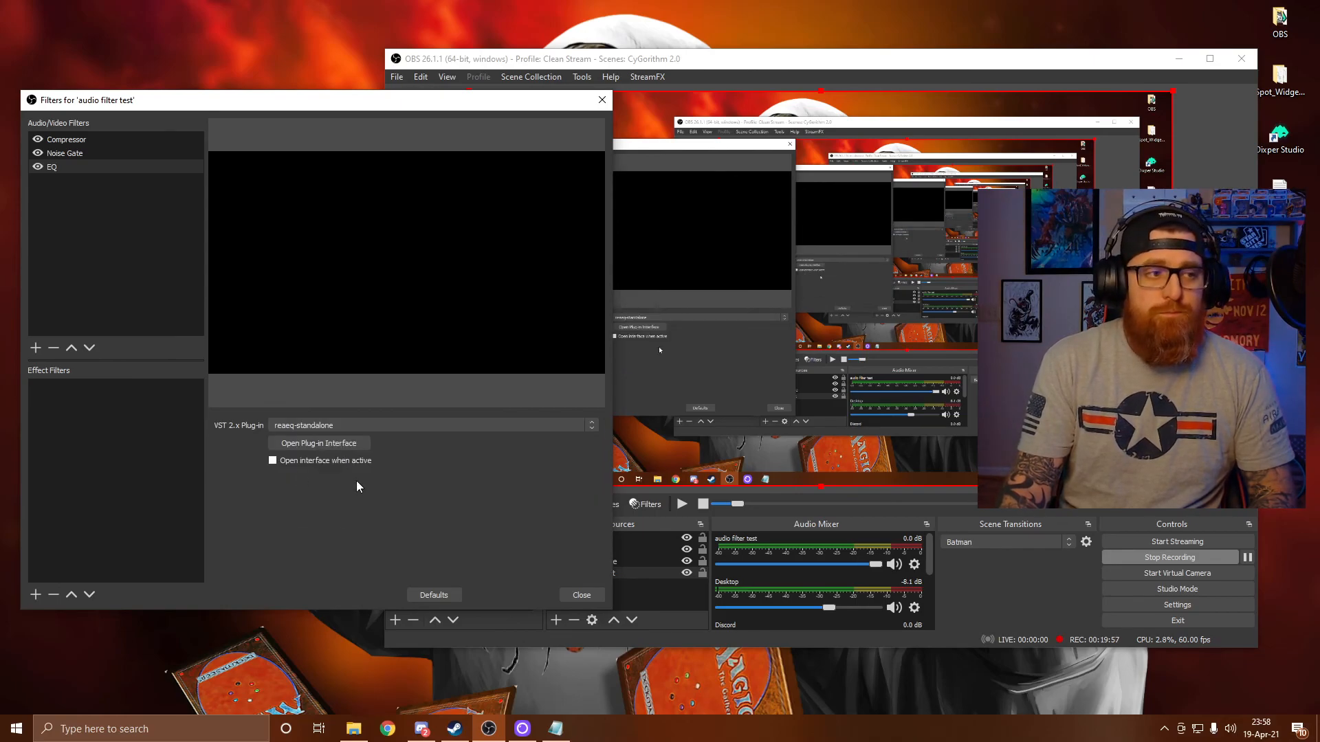
Open the ReaEQ interface over the filters window and play the test clip, keeping the equalizer in front
click(345, 445)
drag(588, 183, 342, 310)
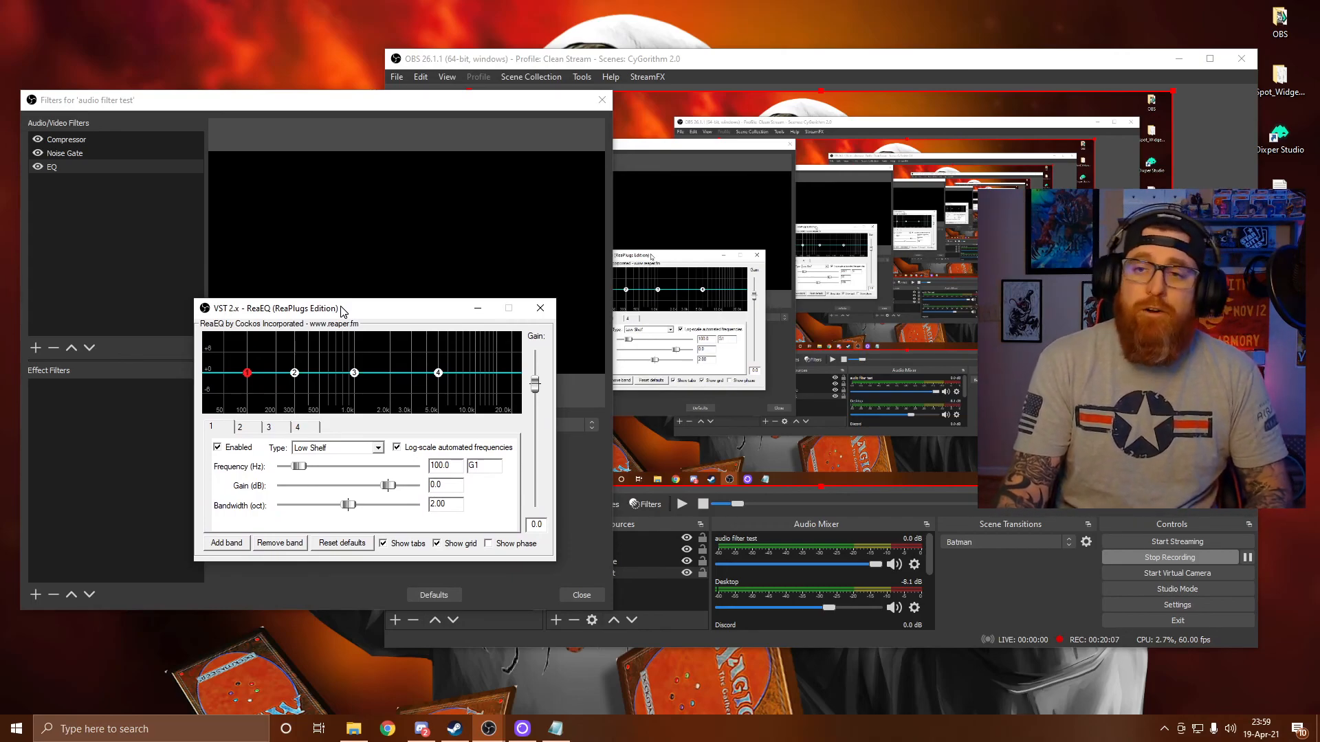
drag(341, 308, 342, 308)
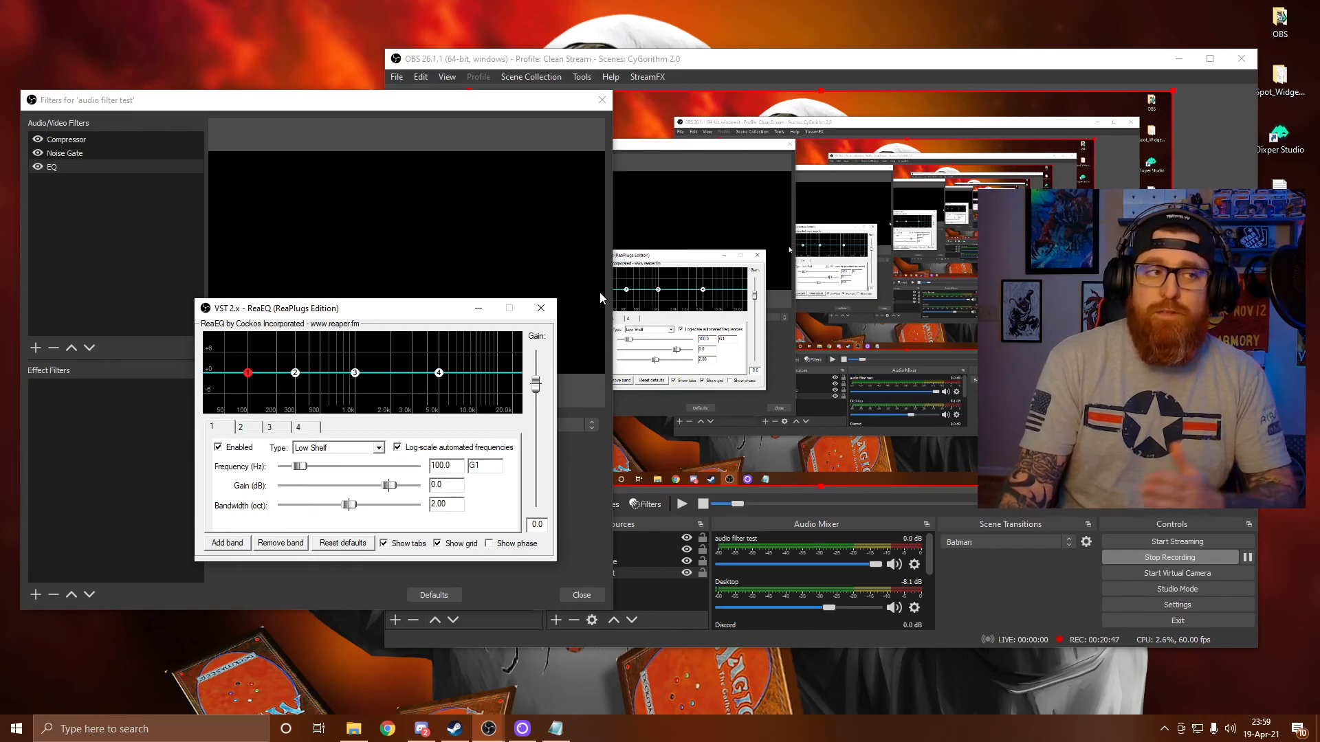
click(682, 504)
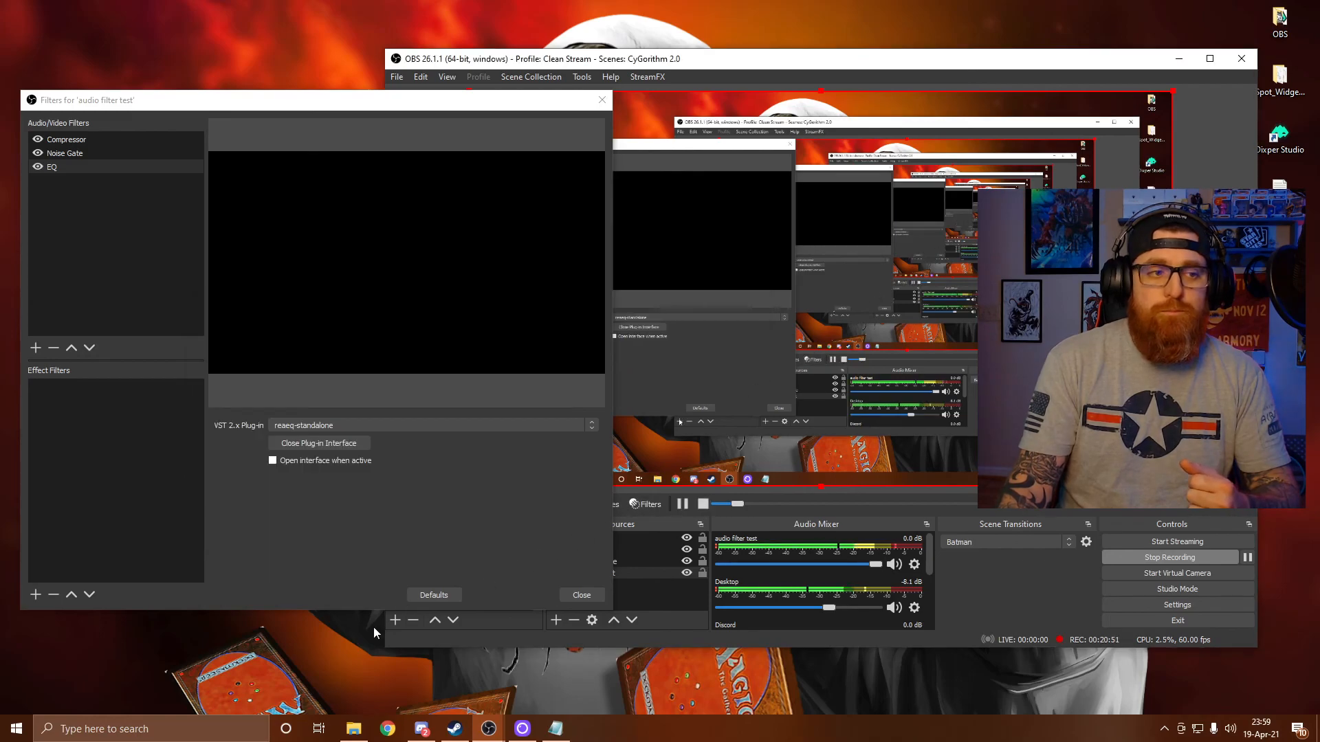
click(489, 729)
click(520, 676)
Boost EQ band 2 to about 3.8 dB at 373 Hz and high-shelf band 4 to about 2.2 dB at 2855 Hz
drag(249, 373, 305, 363)
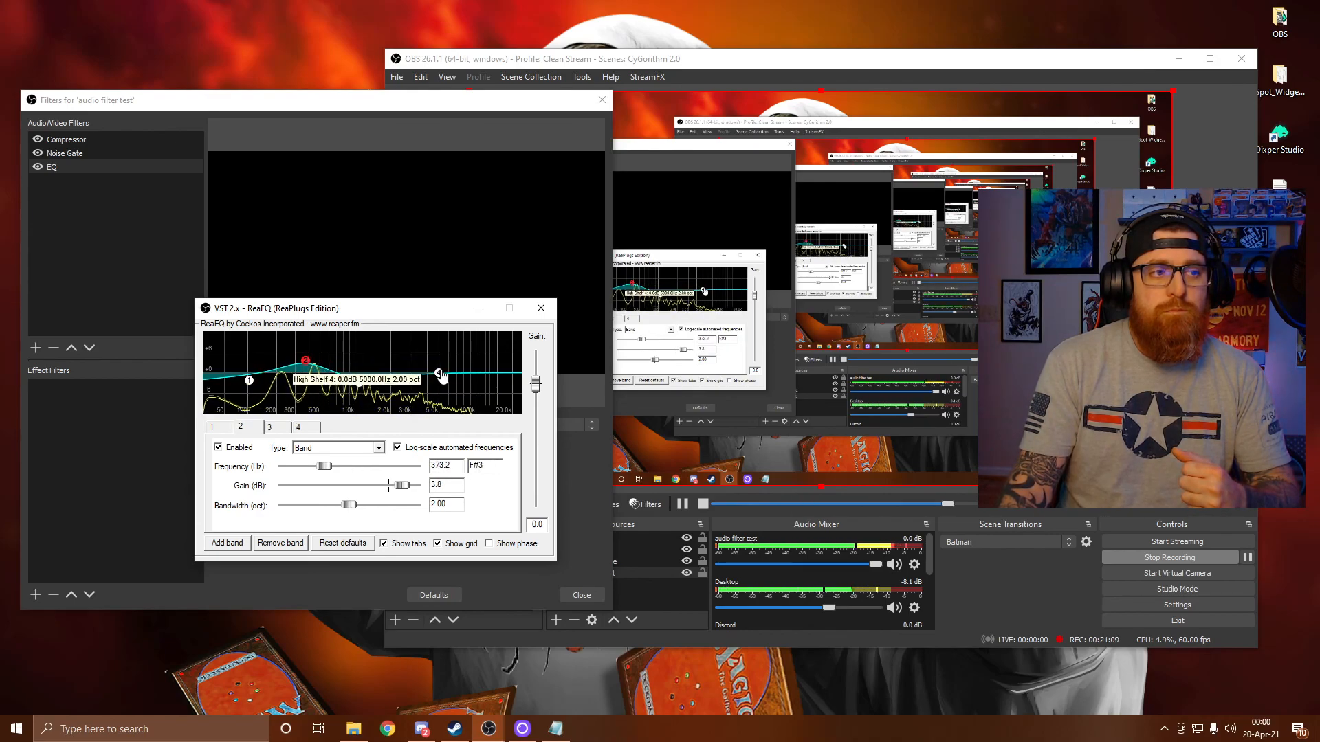
mouse_move(438, 373)
mouse_down()
mouse_move(441, 398)
mouse_move(440, 369)
mouse_move(410, 368)
mouse_up()
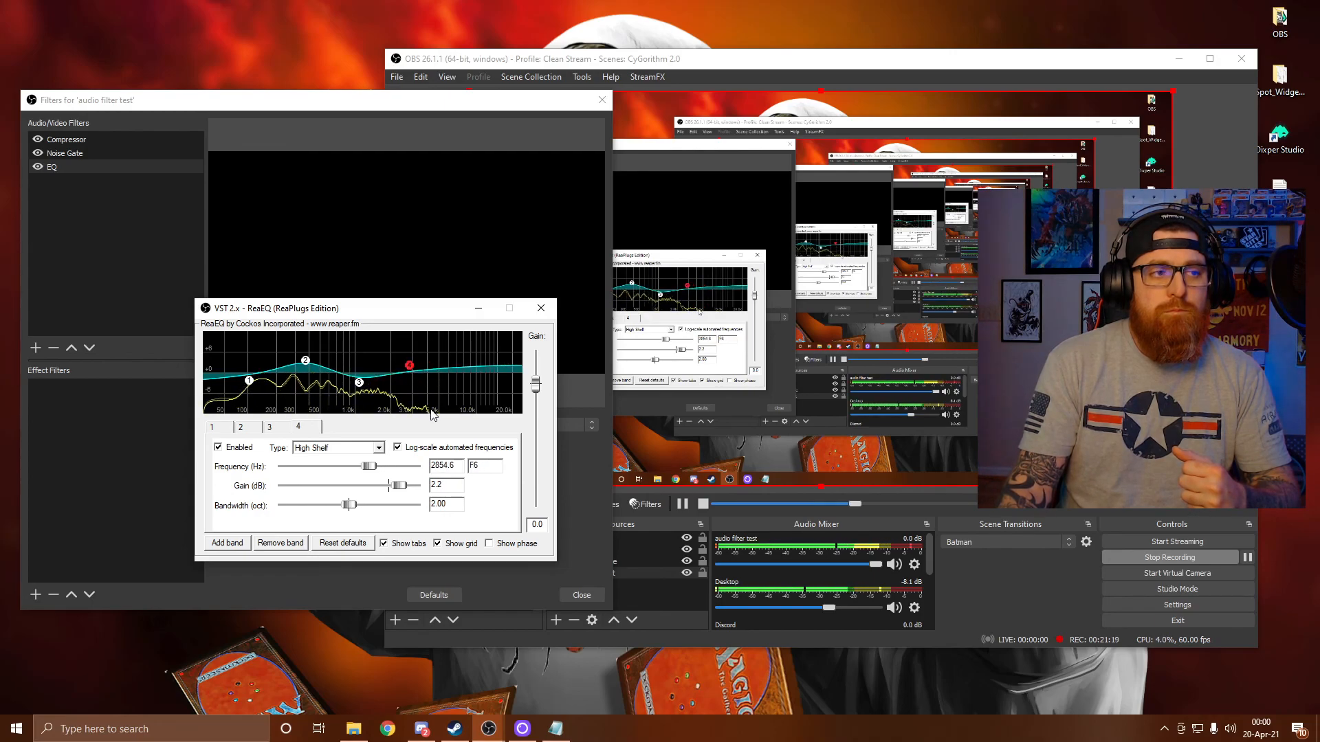
Tune EQ band 3 to about -2.2 dB at 1041 Hz and cut low-shelf band 1 to about -3.8 dB at 106 Hz
click(357, 383)
drag(357, 387, 355, 390)
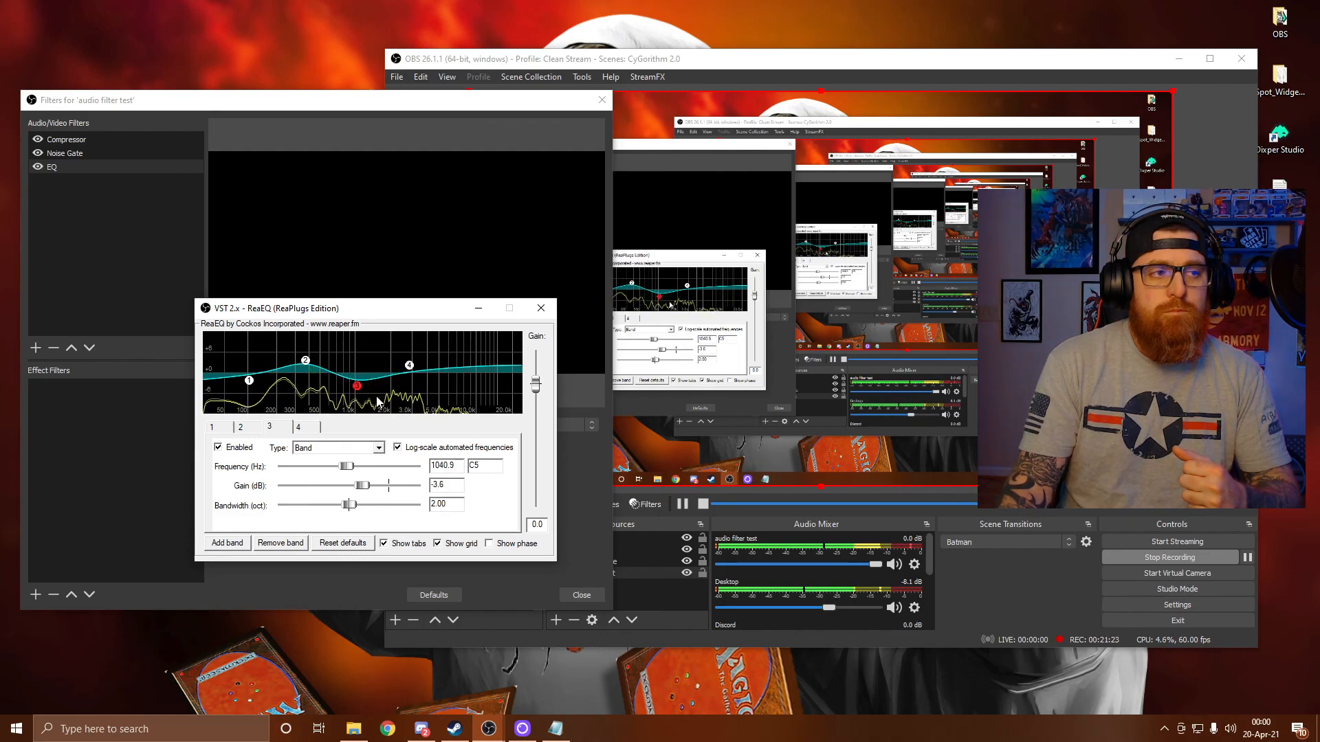
drag(359, 387, 361, 367)
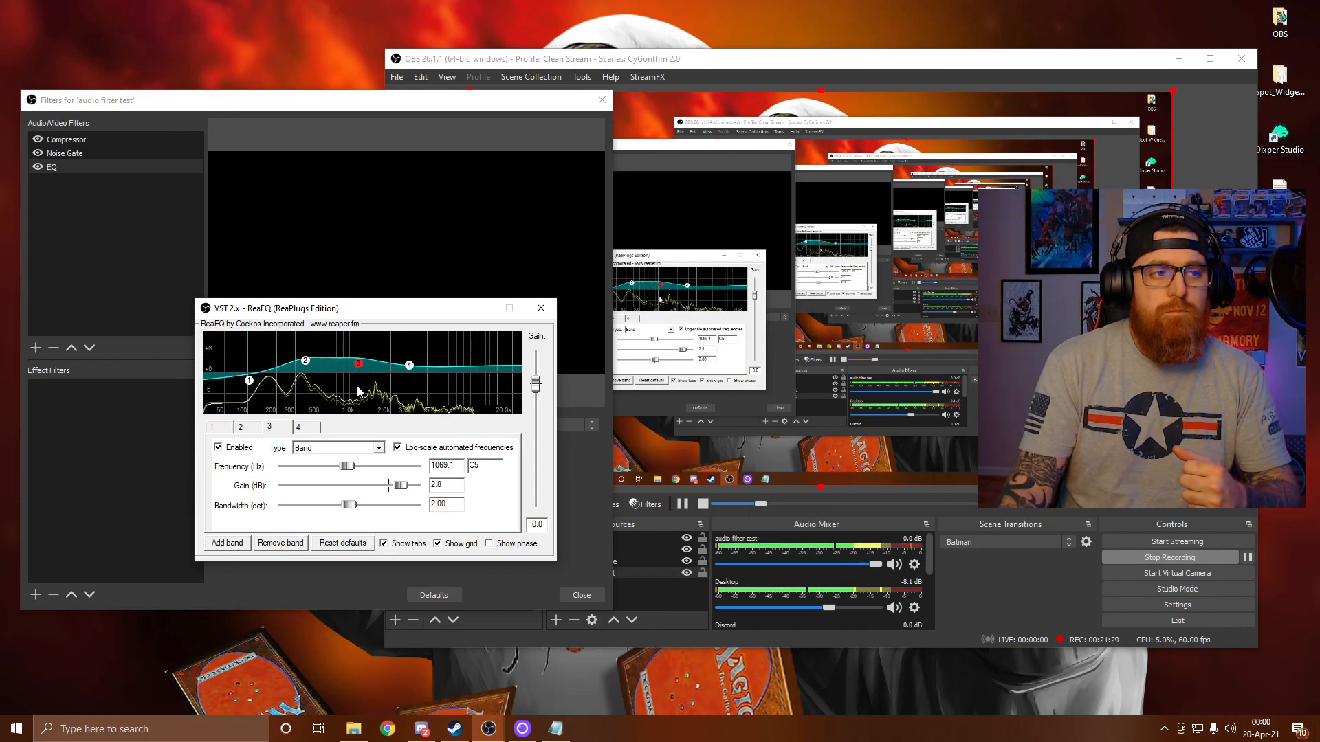
drag(359, 364, 358, 381)
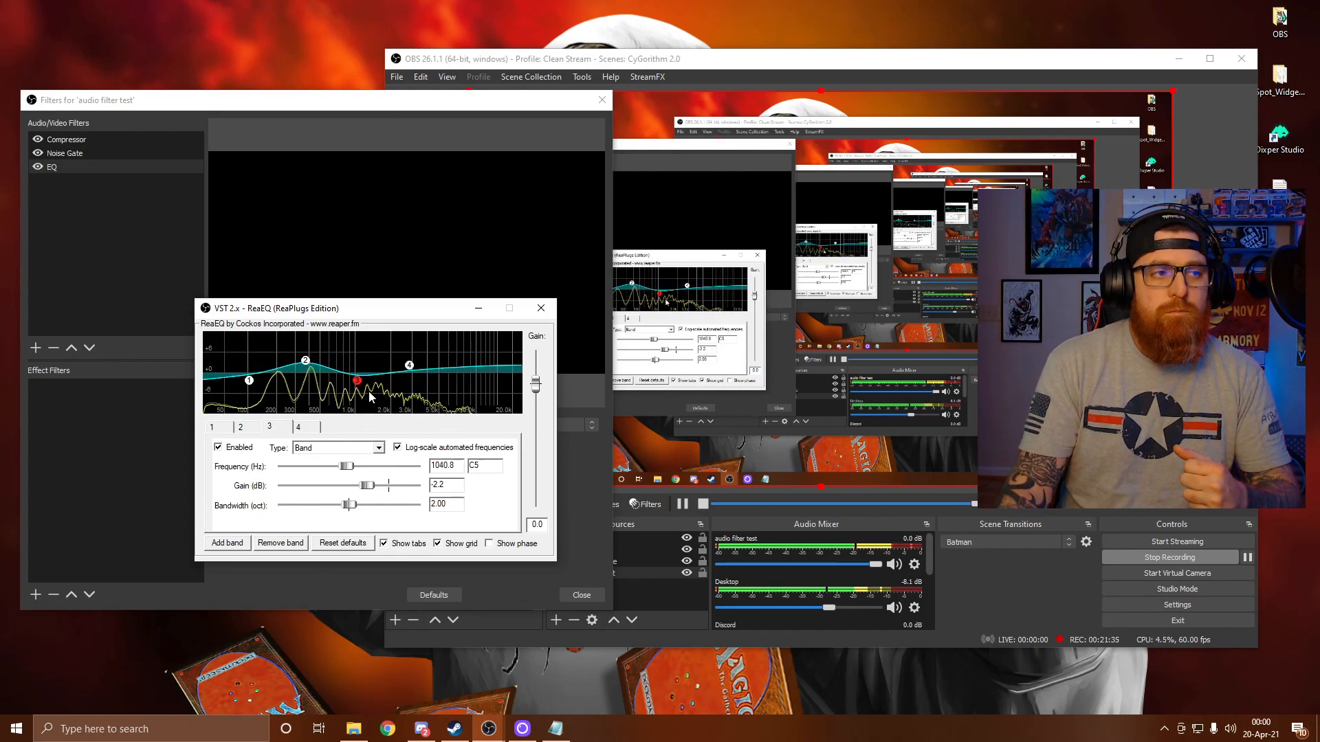
drag(249, 380, 249, 387)
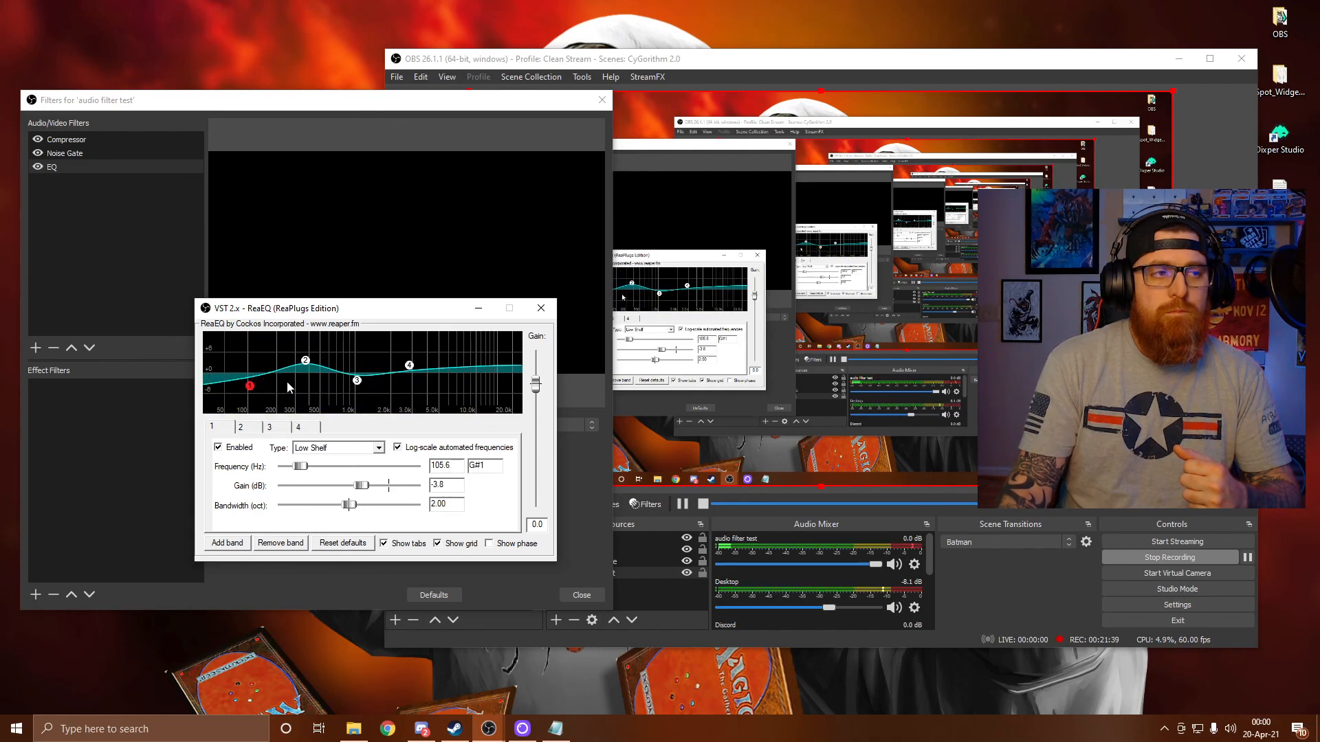
Raise the gain of EQ band 2 to 5.0 dB at 373.2 Hz and pause the test clip
drag(305, 360, 306, 357)
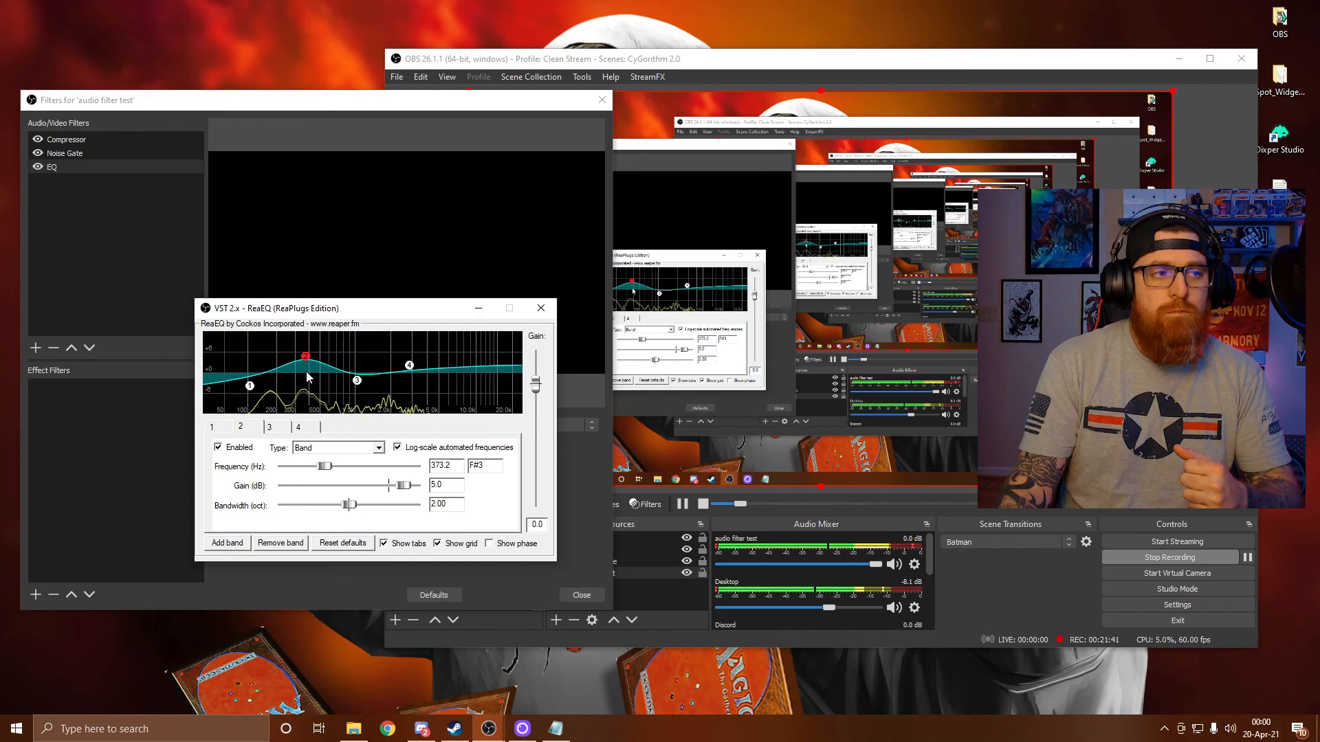
click(682, 505)
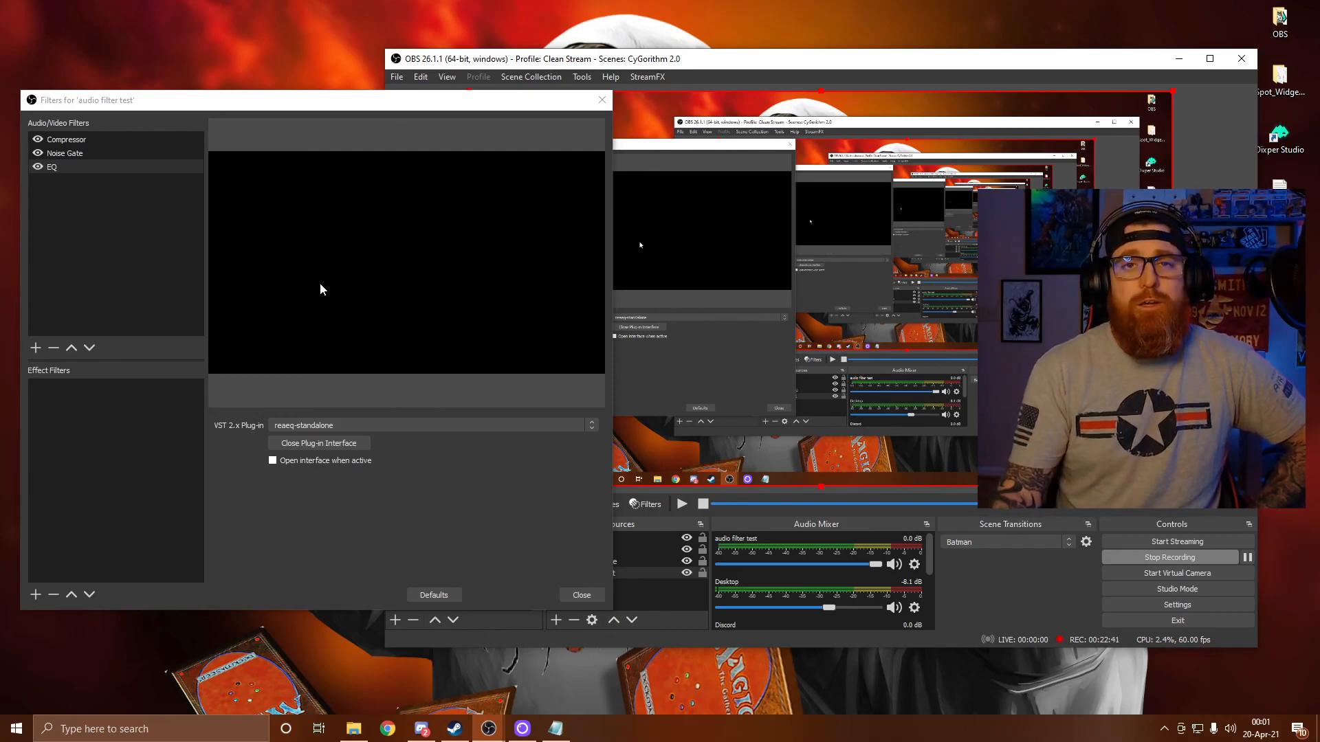
Disable the Compressor, Noise Gate and EQ filters and play the test clip to hear its unprocessed audio
click(39, 139)
click(37, 154)
click(39, 167)
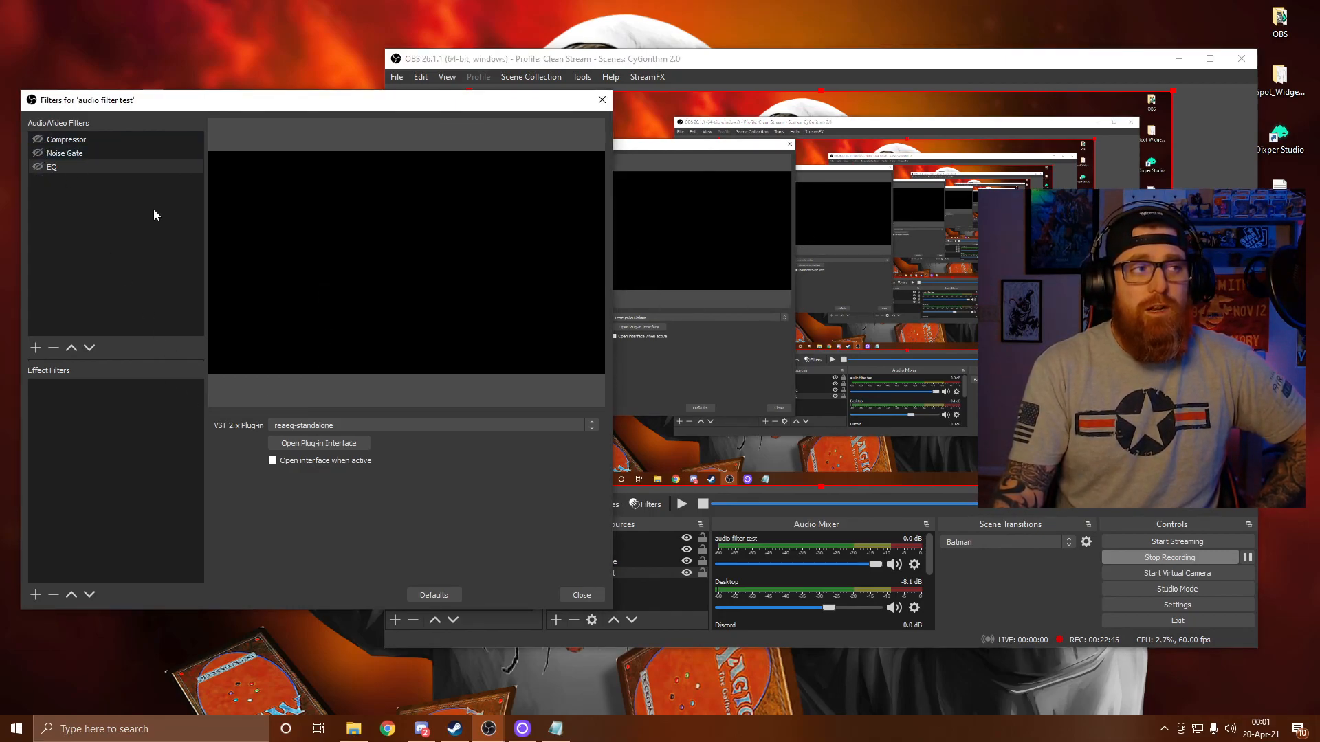
click(683, 504)
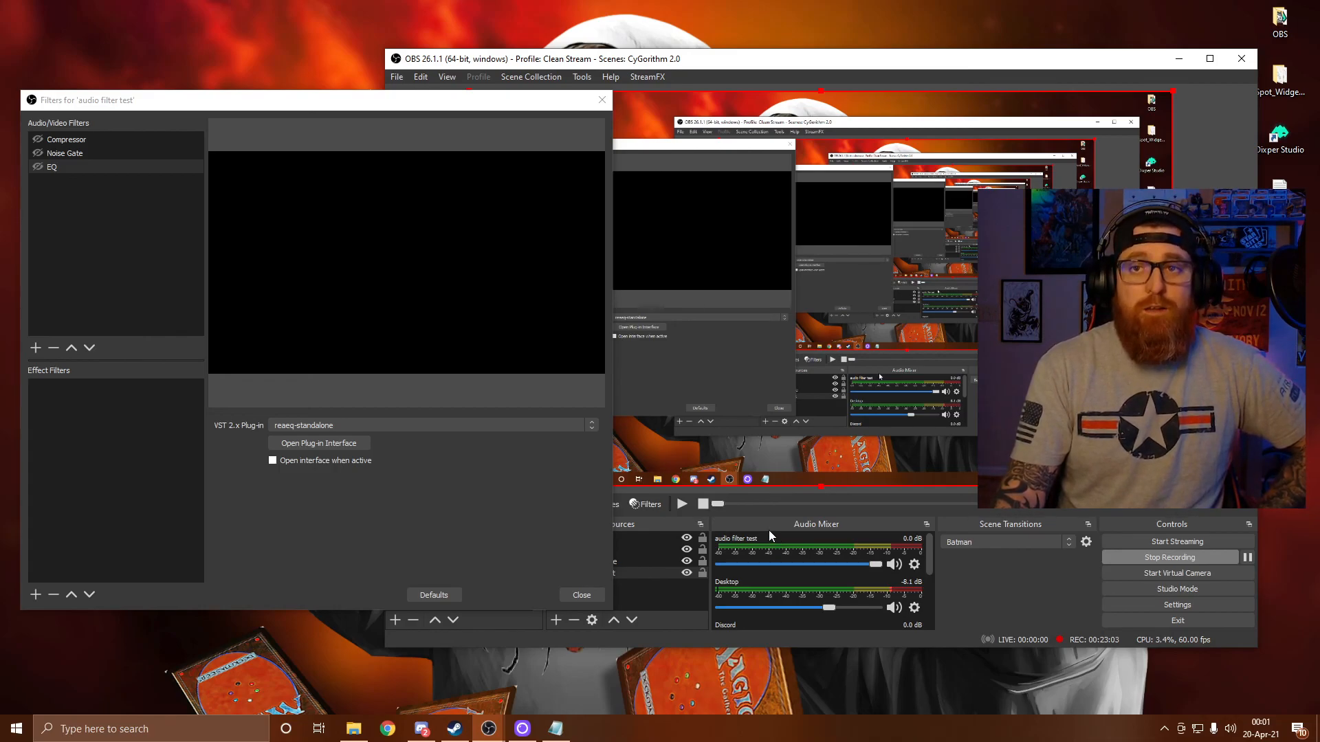
Re-enable the Compressor, Noise Gate and EQ filters, play the test clip to hear the processed audio, and pause it
click(37, 140)
click(39, 154)
click(38, 168)
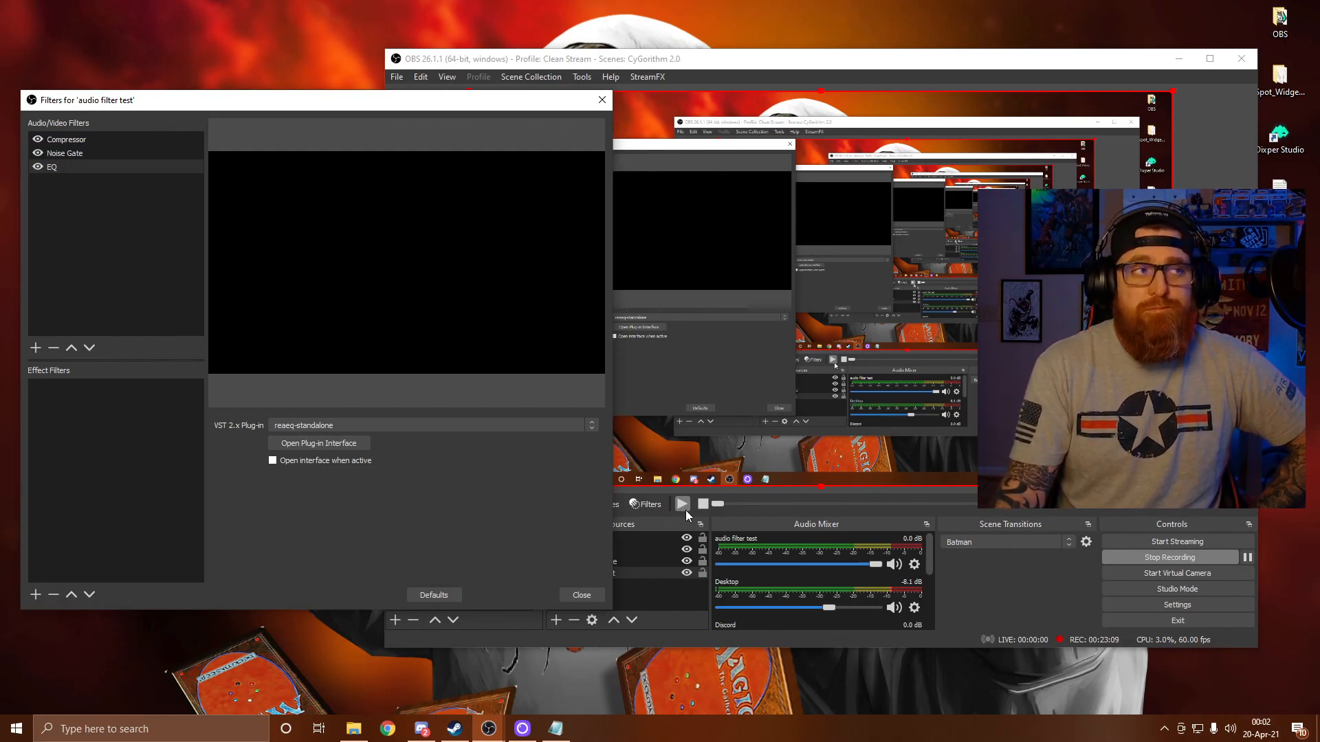
click(683, 507)
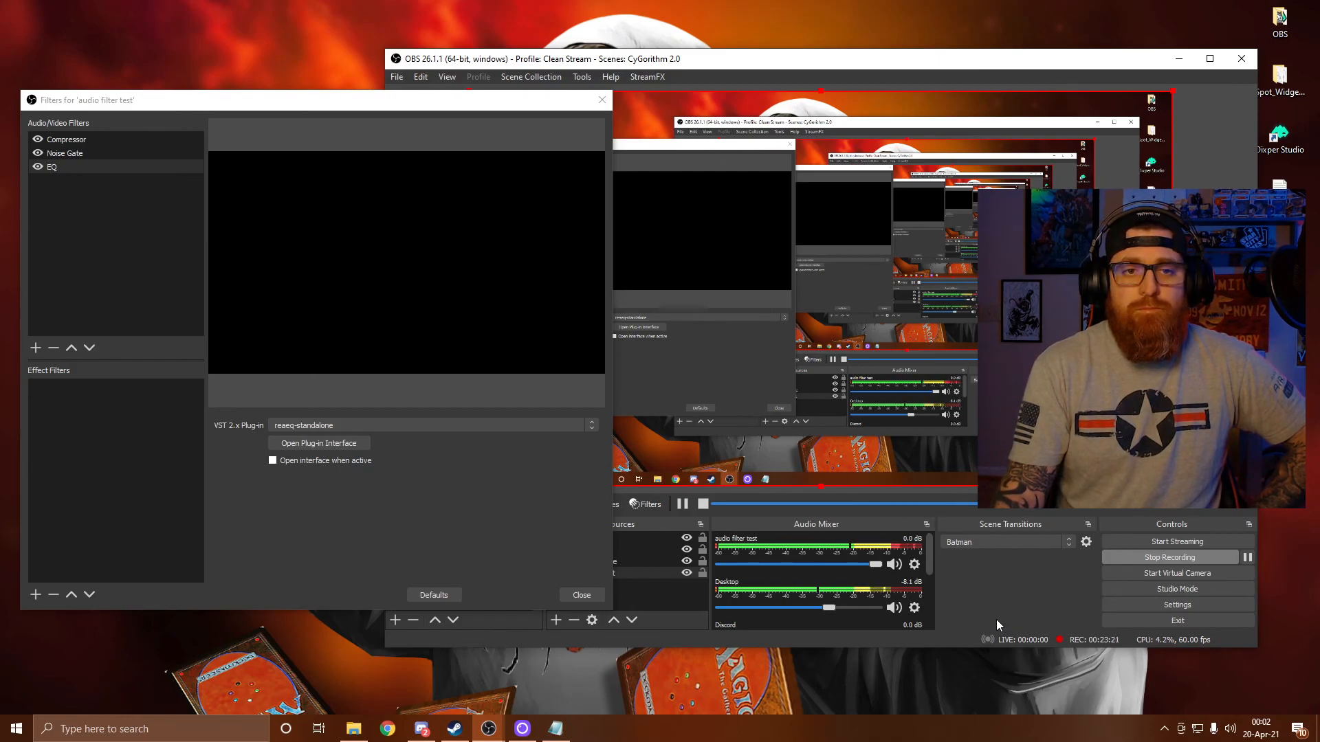
click(683, 504)
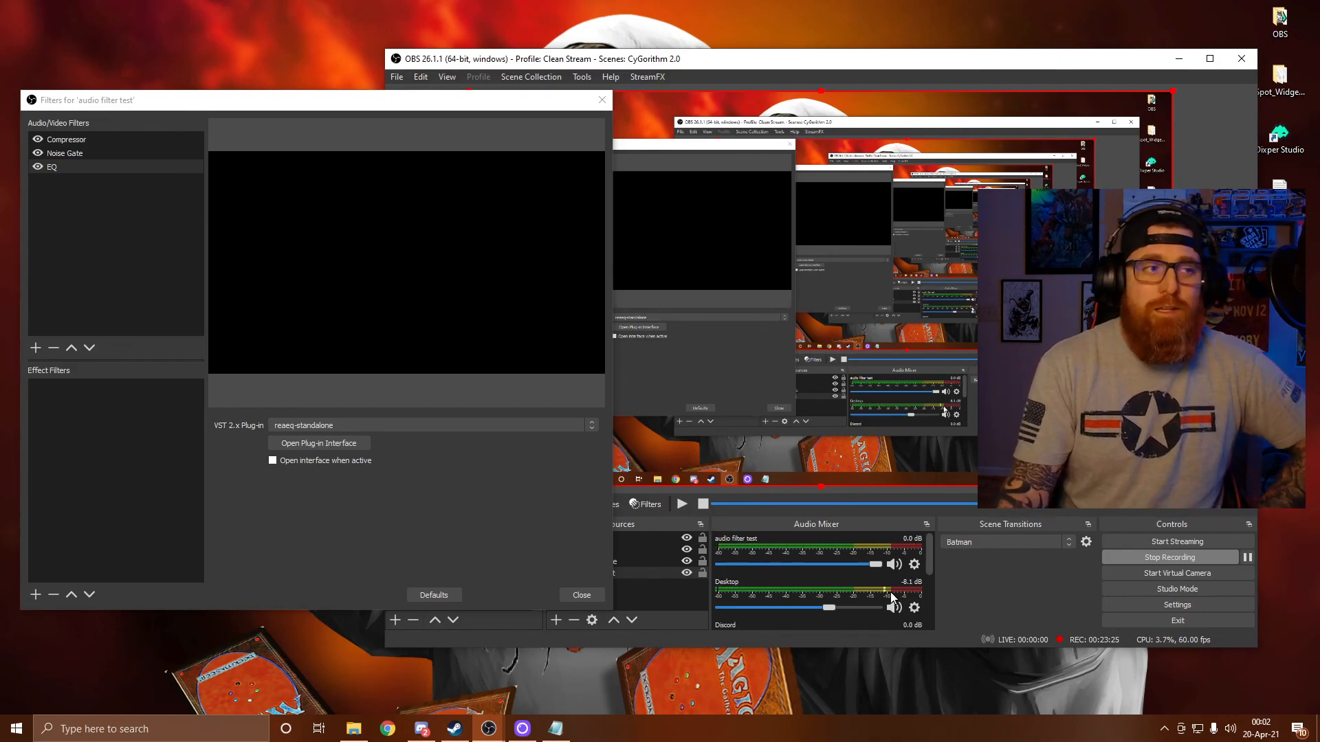